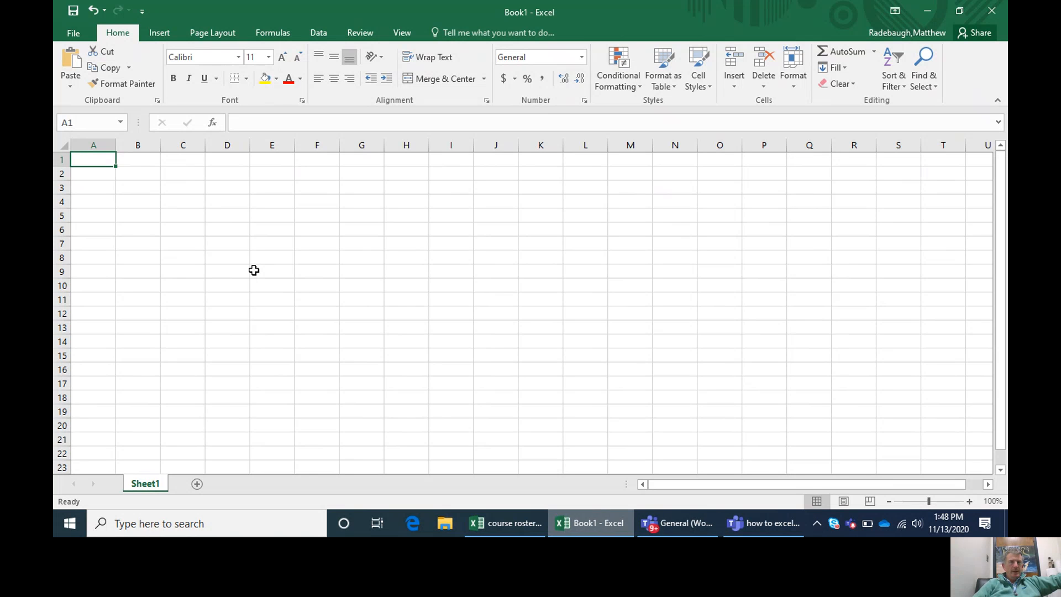
# Step: Apply a page margin preset to the sheet and turn on printing of gridlines
pyautogui.click(223, 35)
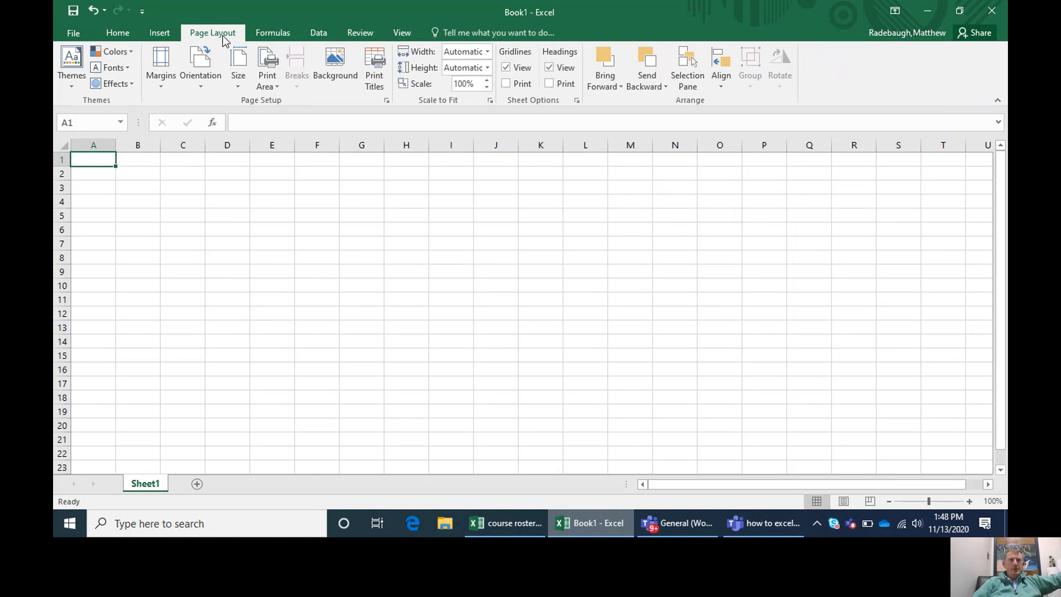
pyautogui.click(165, 78)
pyautogui.click(216, 275)
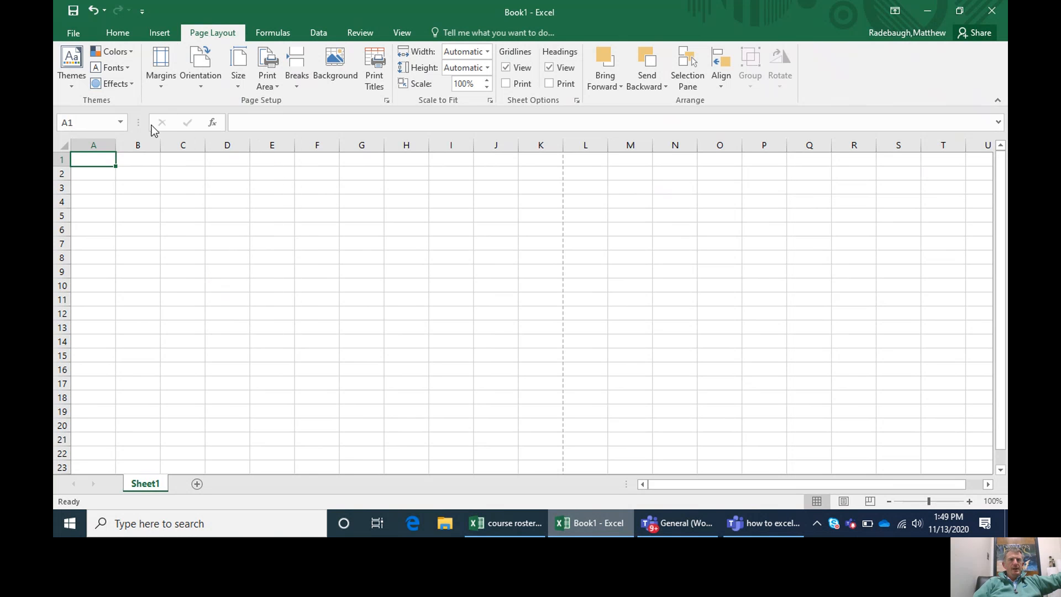
pyautogui.click(505, 86)
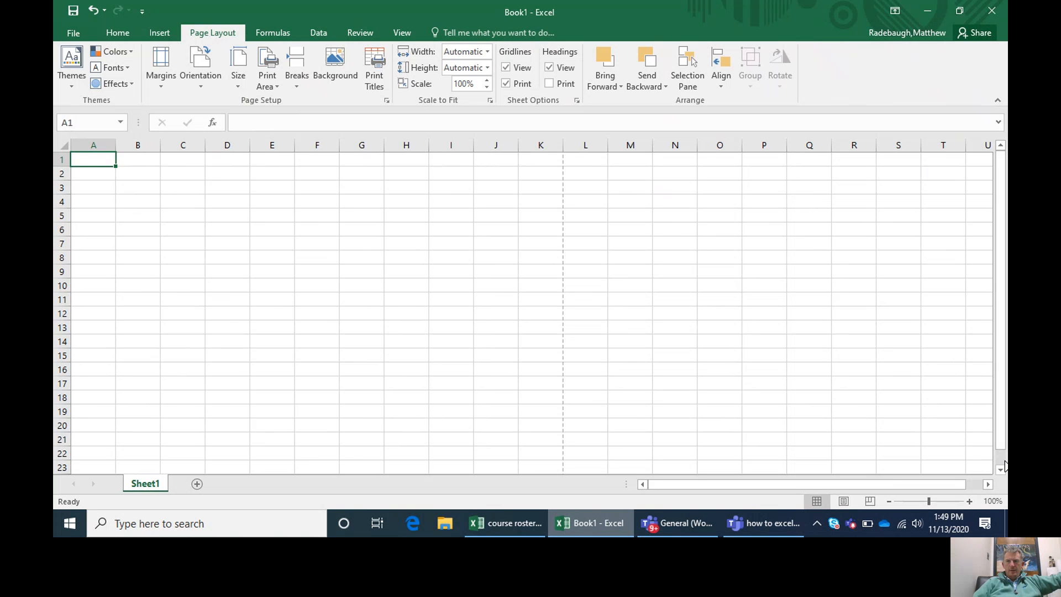
pyautogui.moveTo(1001, 469); pyautogui.dragTo(1002, 469)
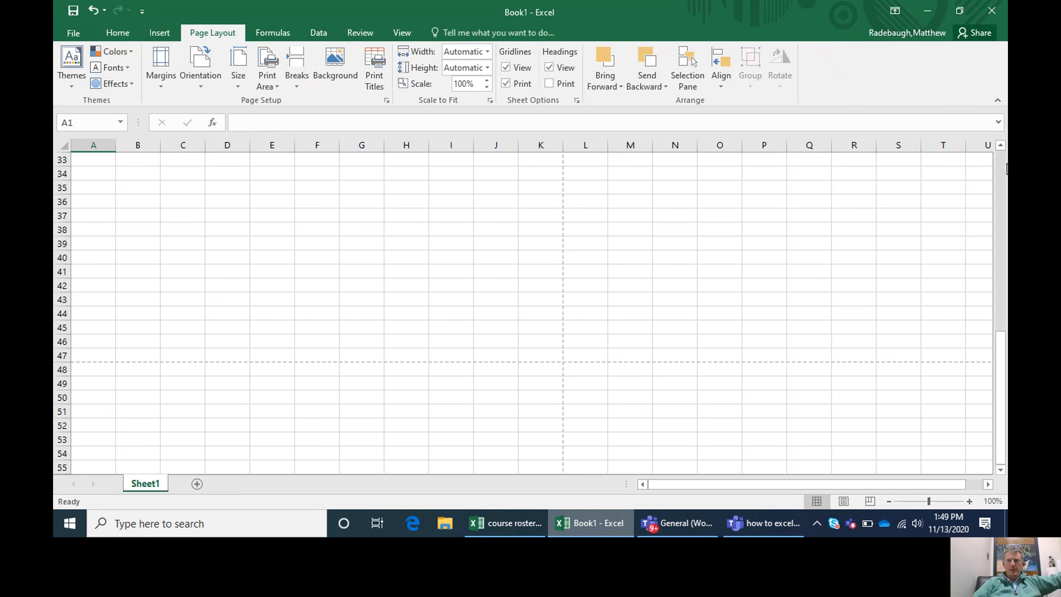
pyautogui.moveTo(1000, 366); pyautogui.dragTo(1004, 161)
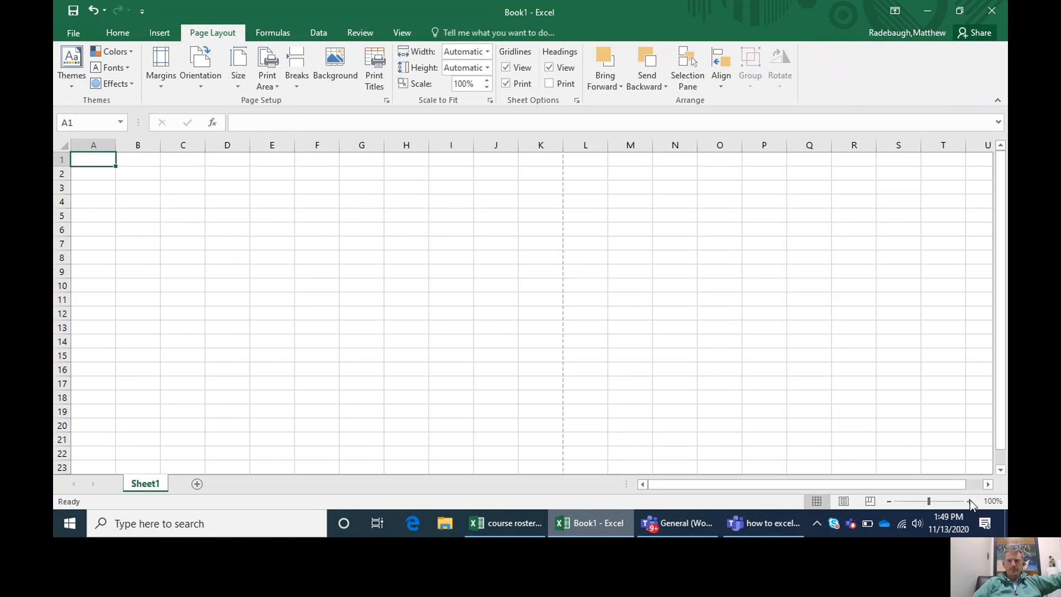
# Step: Merge and center cells A1 through K1 into one cell across the page width
pyautogui.click(969, 501)
pyautogui.click(970, 501)
pyautogui.click(970, 500)
pyautogui.click(970, 501)
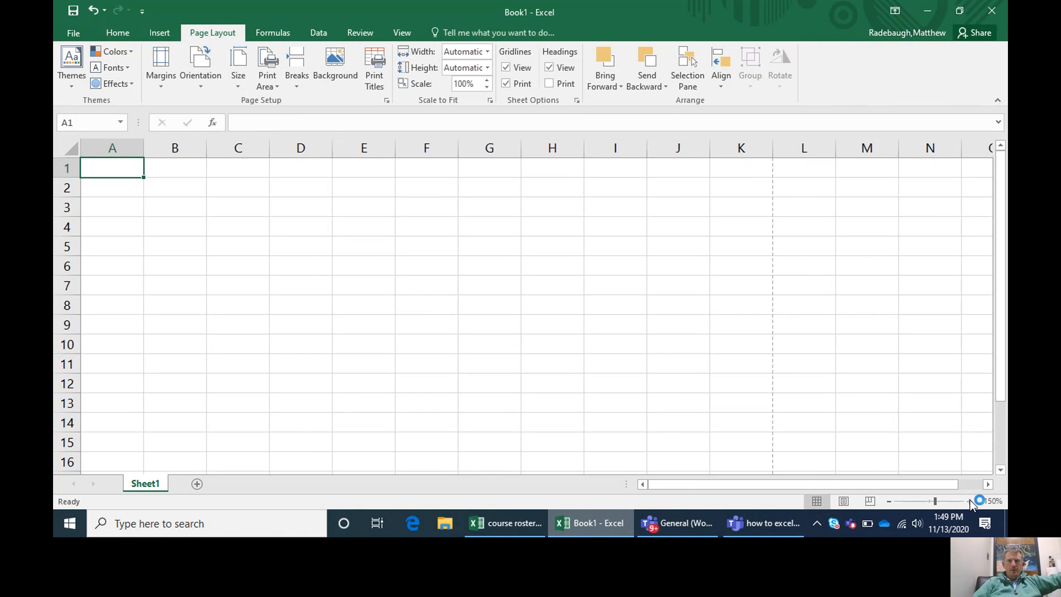
pyautogui.click(970, 501)
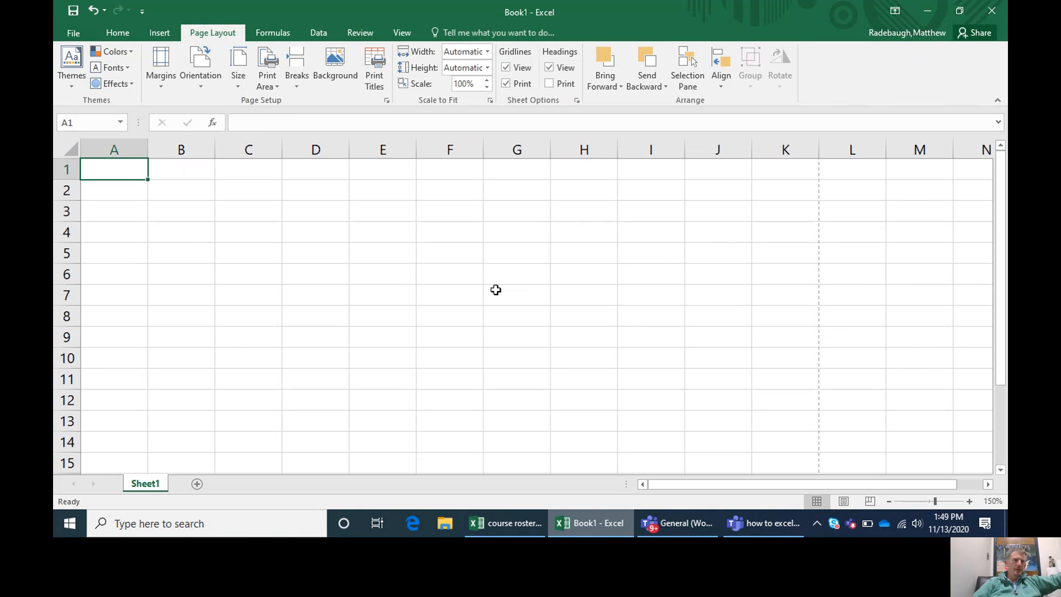
pyautogui.click(116, 48)
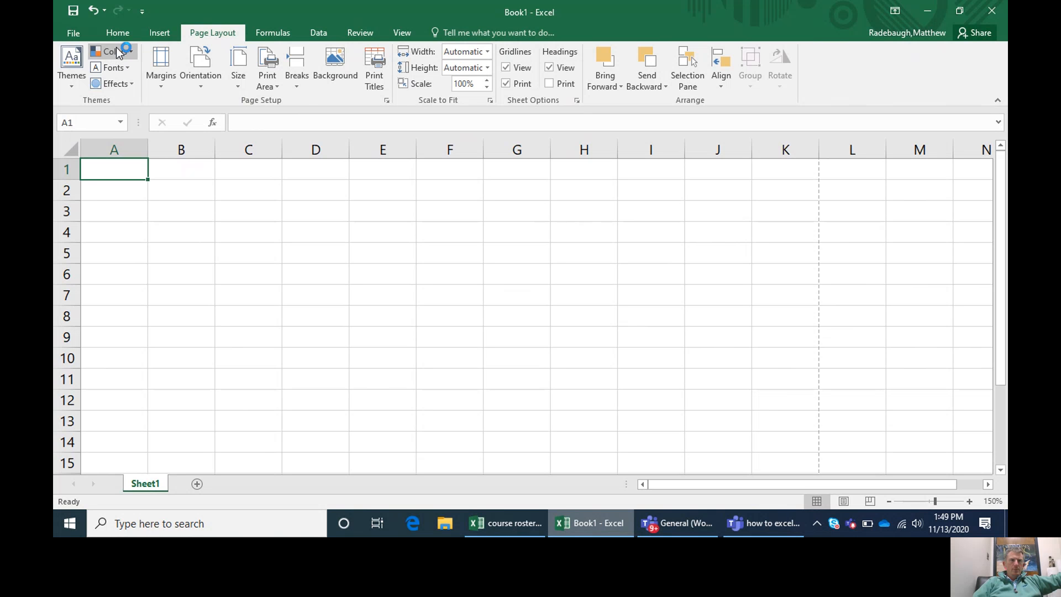
pyautogui.click(119, 33)
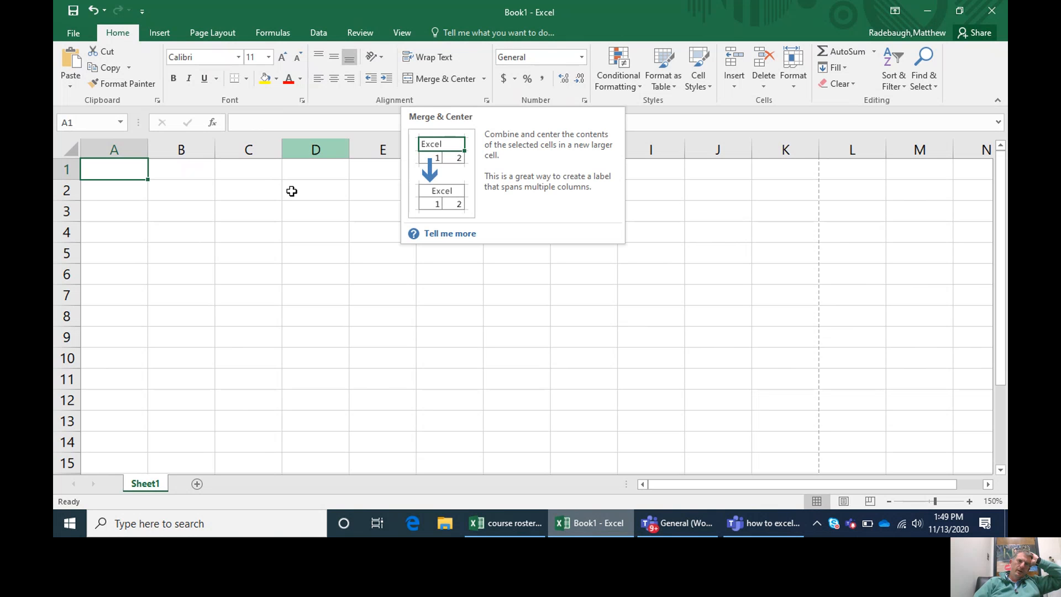
pyautogui.moveTo(129, 168); pyautogui.dragTo(761, 155)
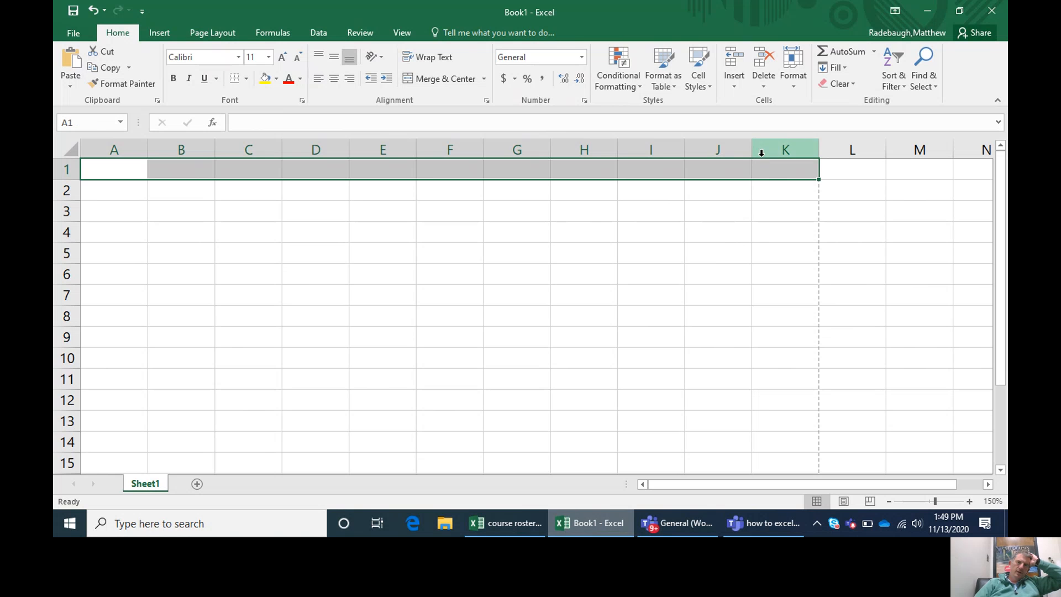
pyautogui.click(436, 81)
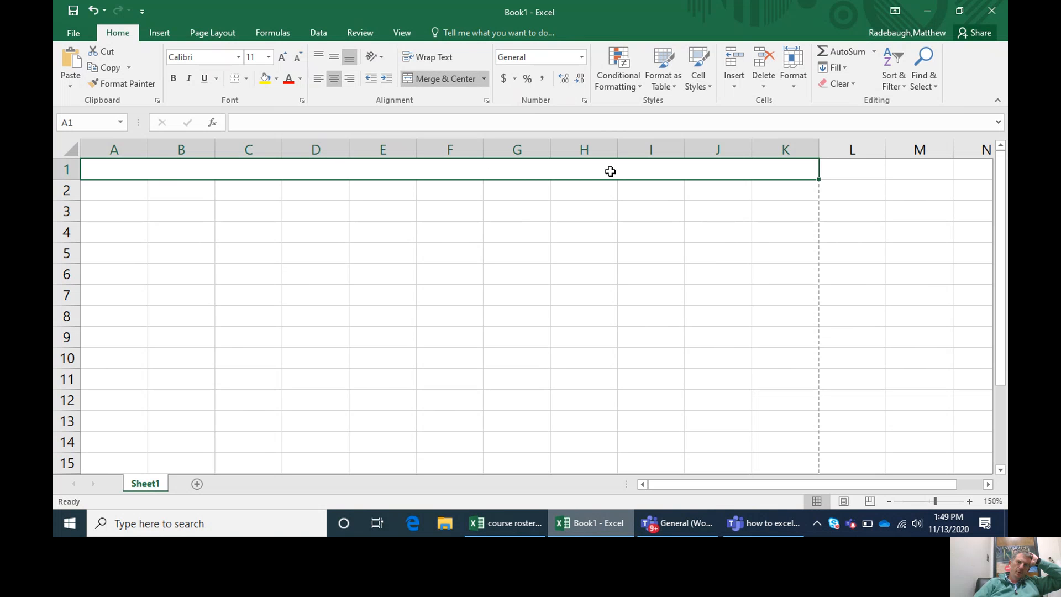
# Step: Unmerge the merged cell in row 1 back into separate cells
pyautogui.click(386, 244)
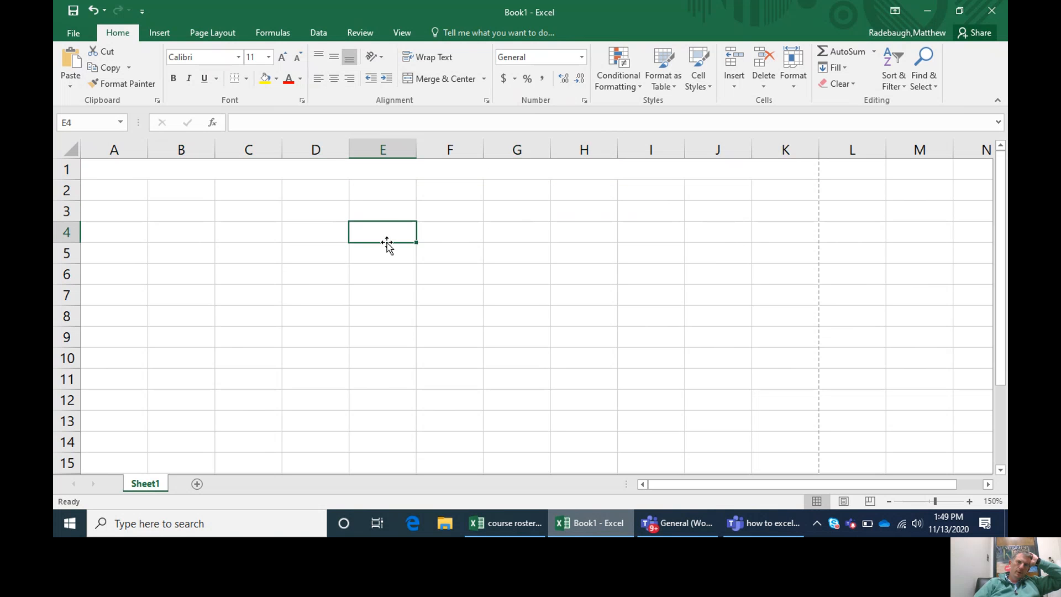
pyautogui.click(317, 175)
pyautogui.click(435, 79)
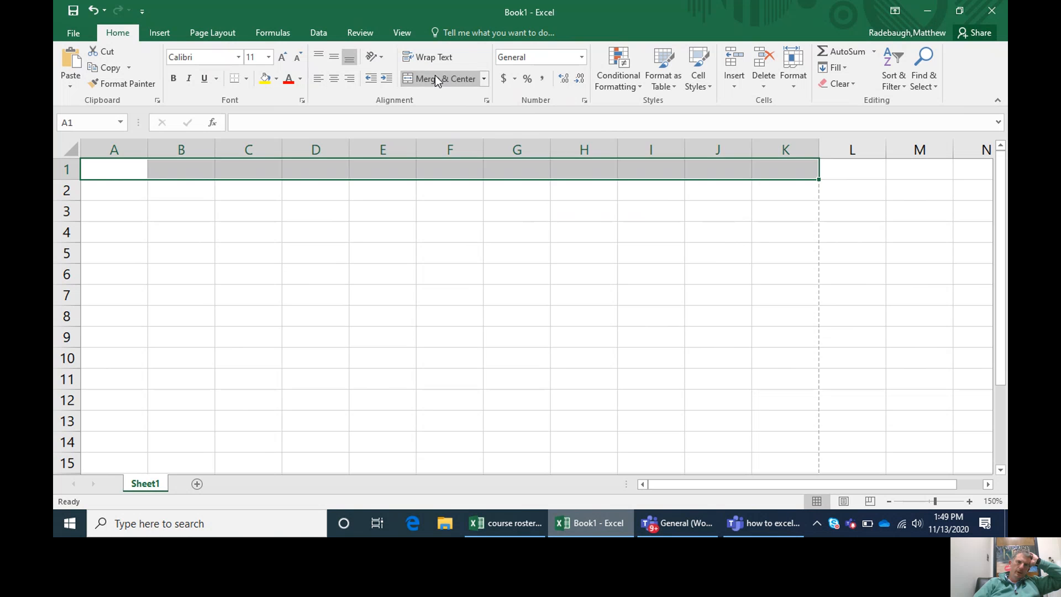
# Step: Merge and center the range A1:K2 into one title cell spanning two rows
pyautogui.click(332, 257)
pyautogui.moveTo(109, 170); pyautogui.dragTo(786, 180)
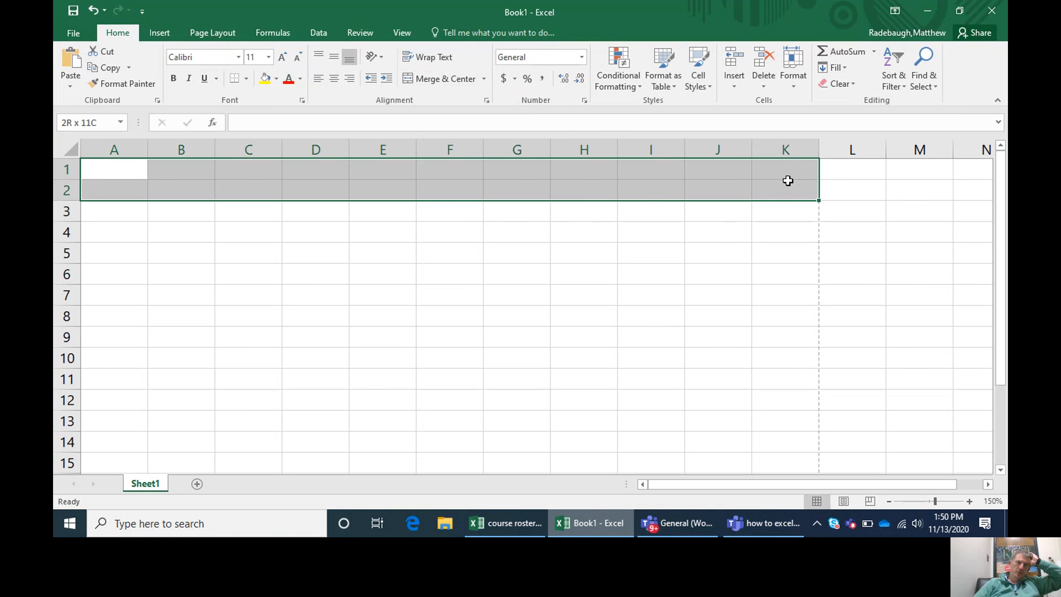
pyautogui.click(436, 84)
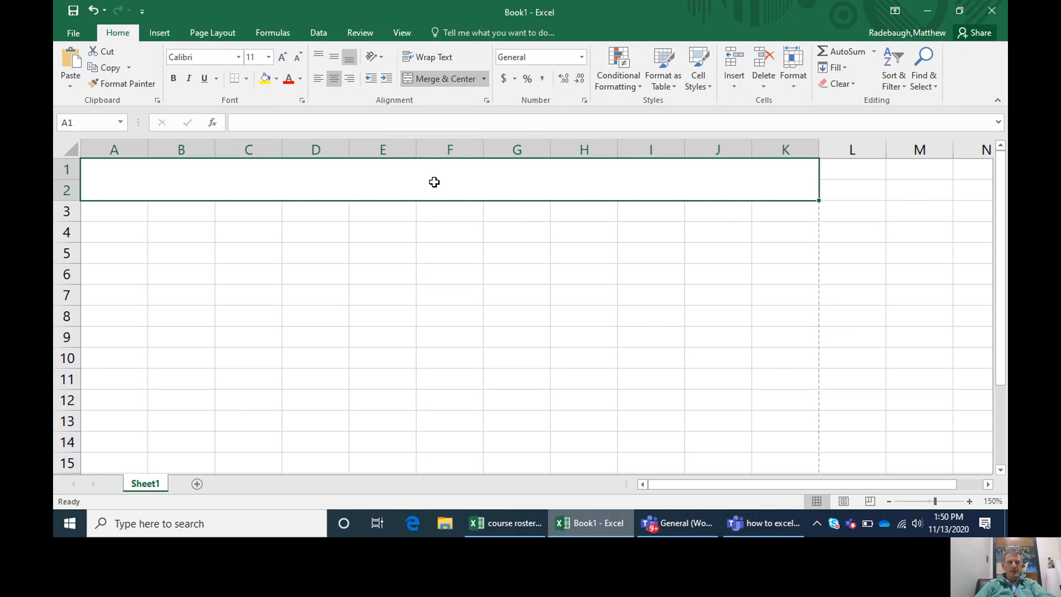
# Step: Enter the heading "Title of Spreadsheet" in the merged title cell
pyautogui.write('Com')
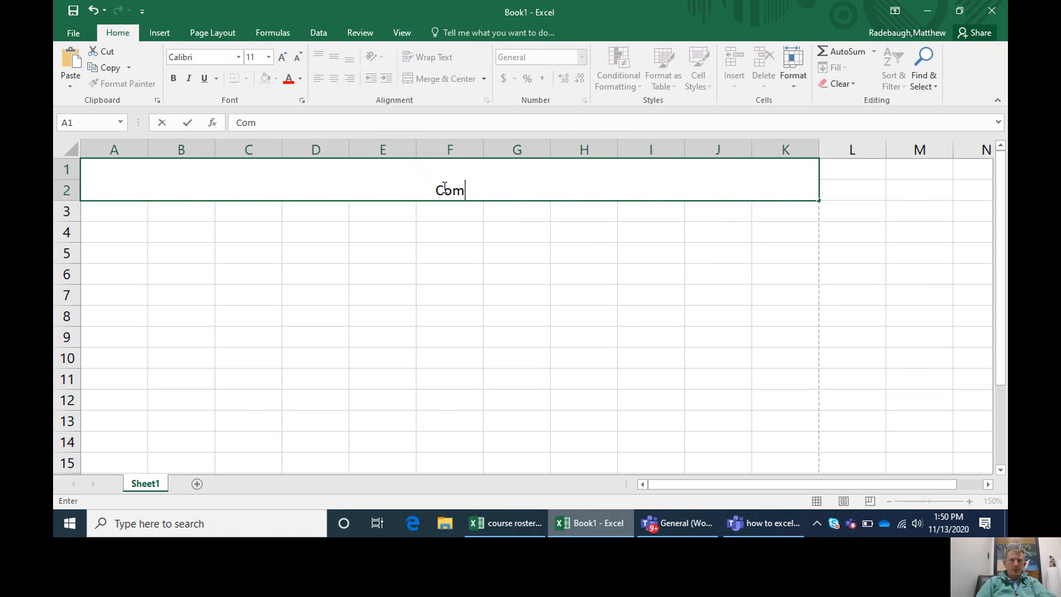
pyautogui.press('BackSpace')
pyautogui.press('BackSpace')
pyautogui.write('Title of Spreads')
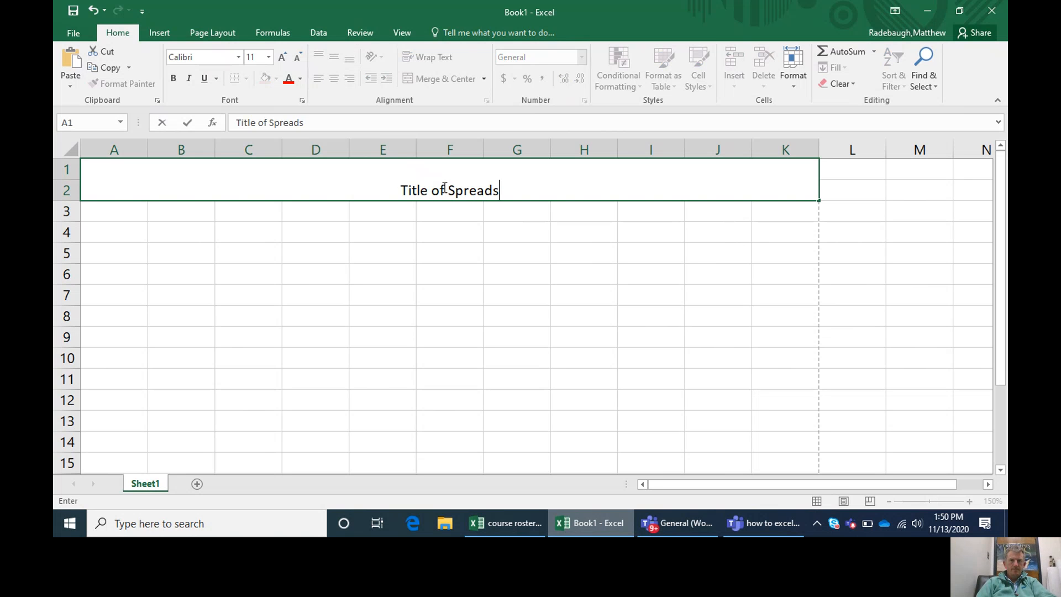
pyautogui.write('heet')
pyautogui.click(427, 298)
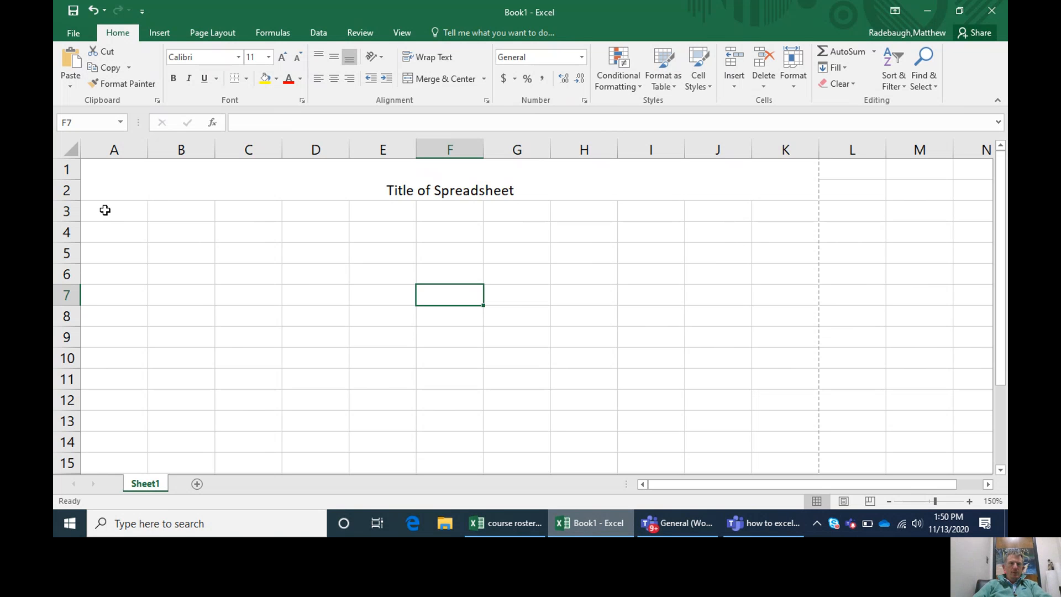
# Step: Try merging and centering the block A3:C12 into a single cell, and unmerge it again
pyautogui.moveTo(105, 210); pyautogui.dragTo(253, 202)
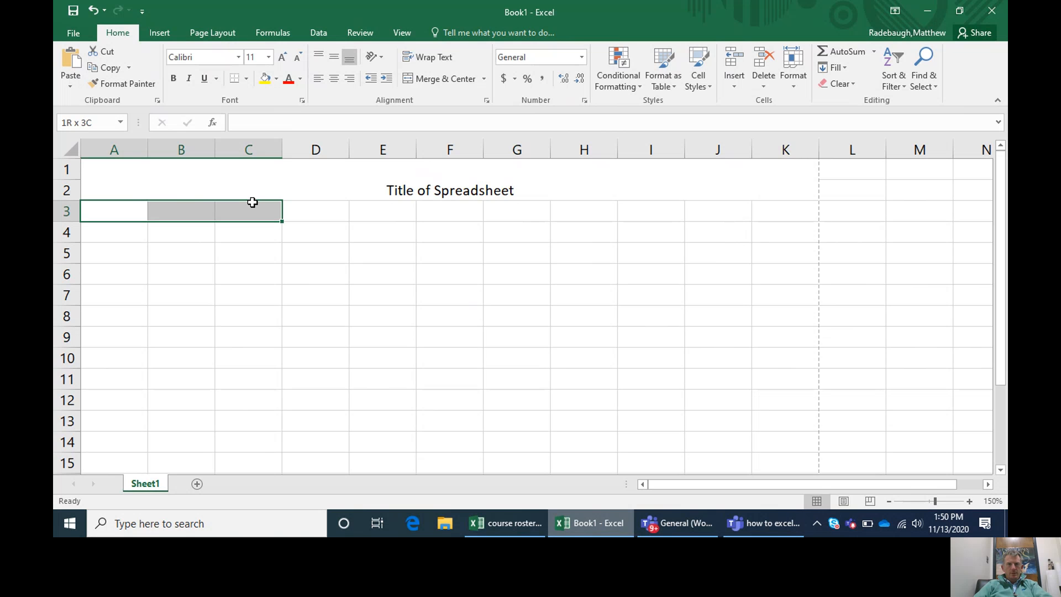
pyautogui.moveTo(252, 207); pyautogui.dragTo(246, 400)
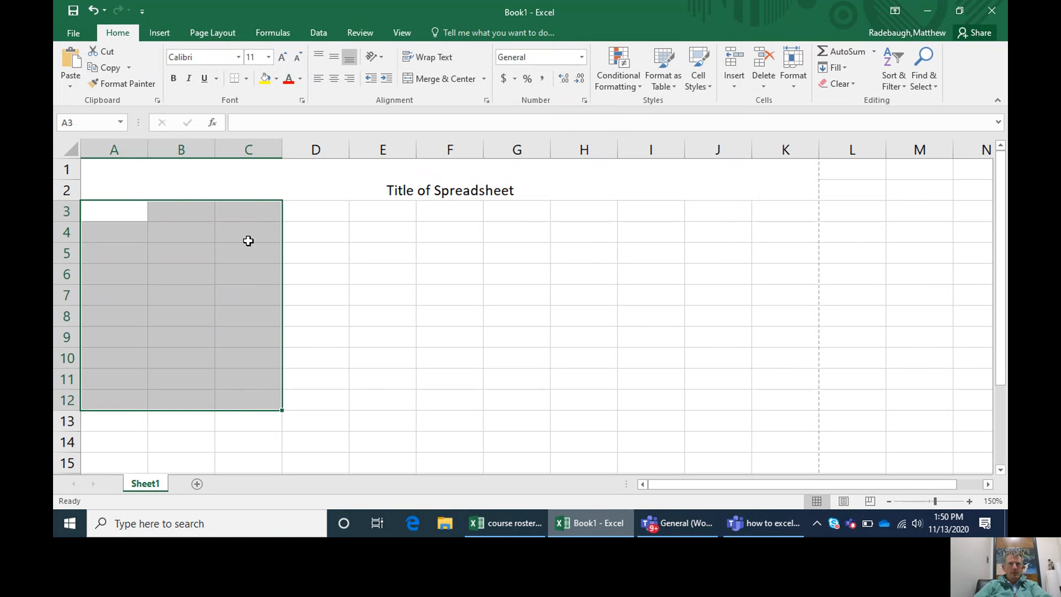
pyautogui.click(463, 72)
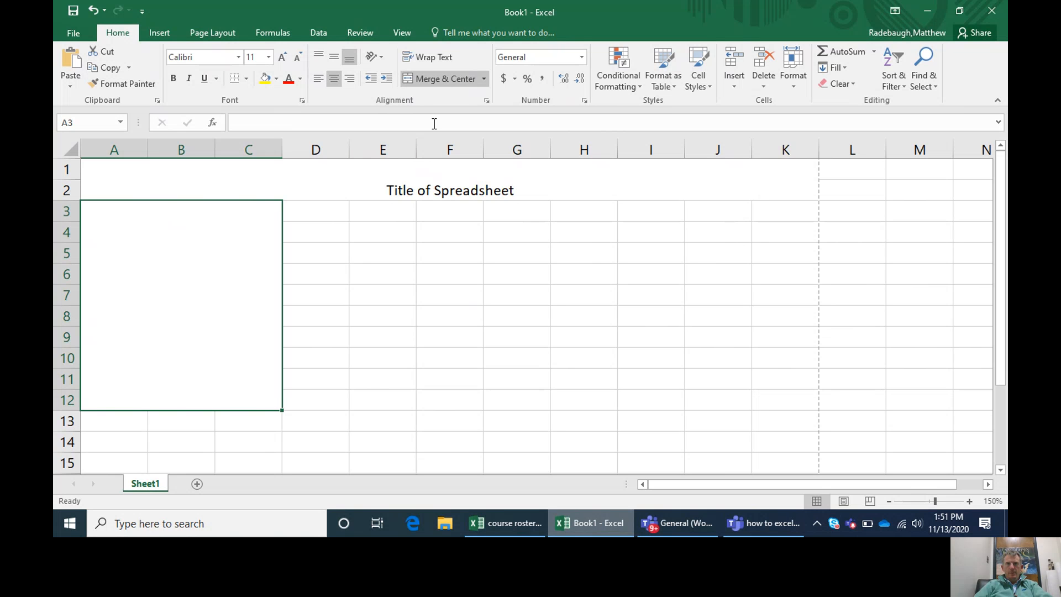
pyautogui.click(485, 79)
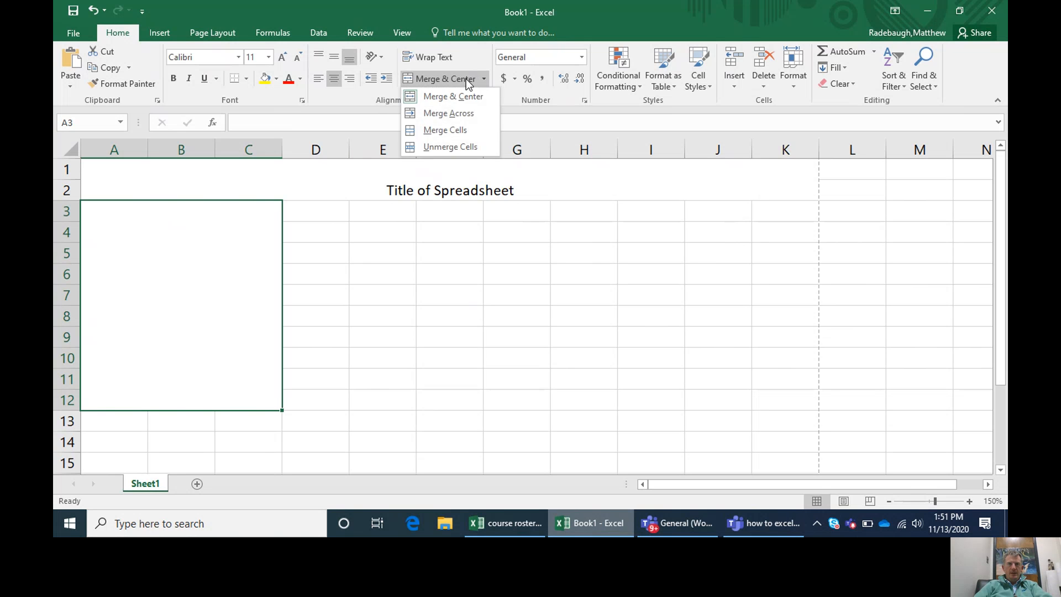
pyautogui.click(464, 80)
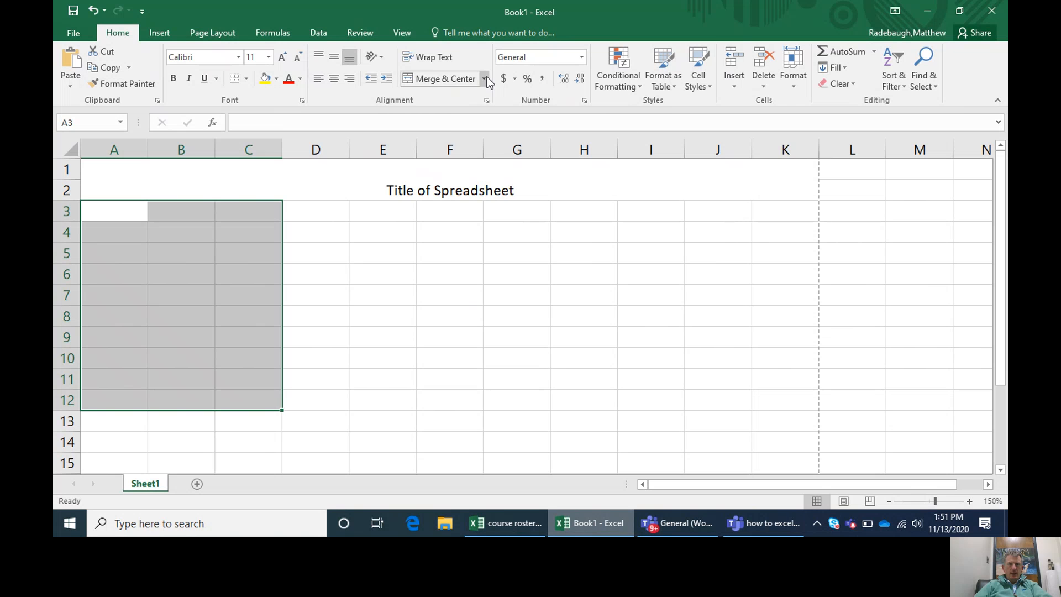
# Step: Merge the range A3:C12 across so each row becomes one wide cell
pyautogui.click(485, 79)
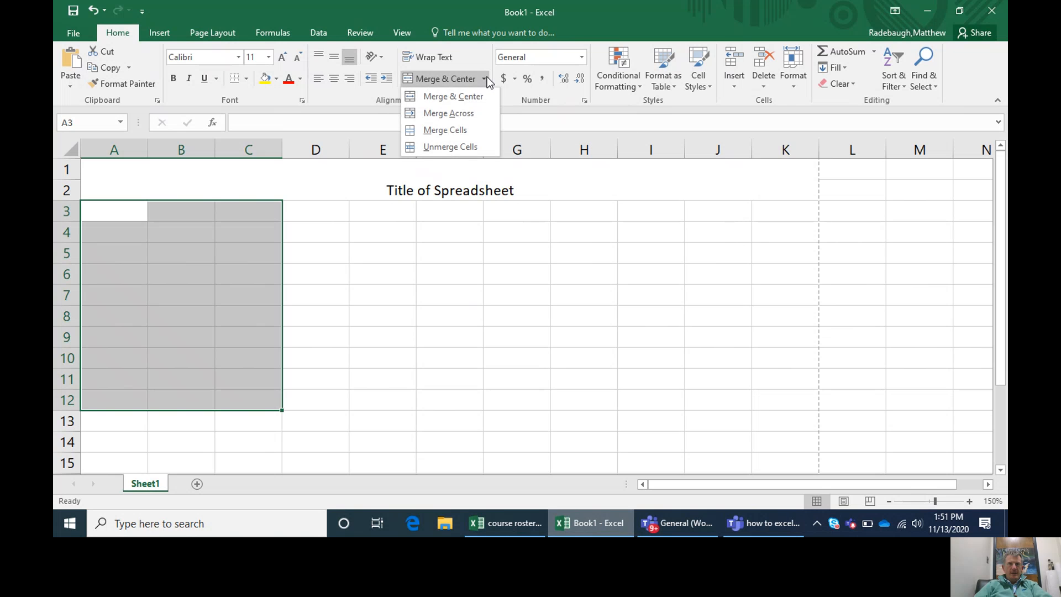
pyautogui.click(466, 114)
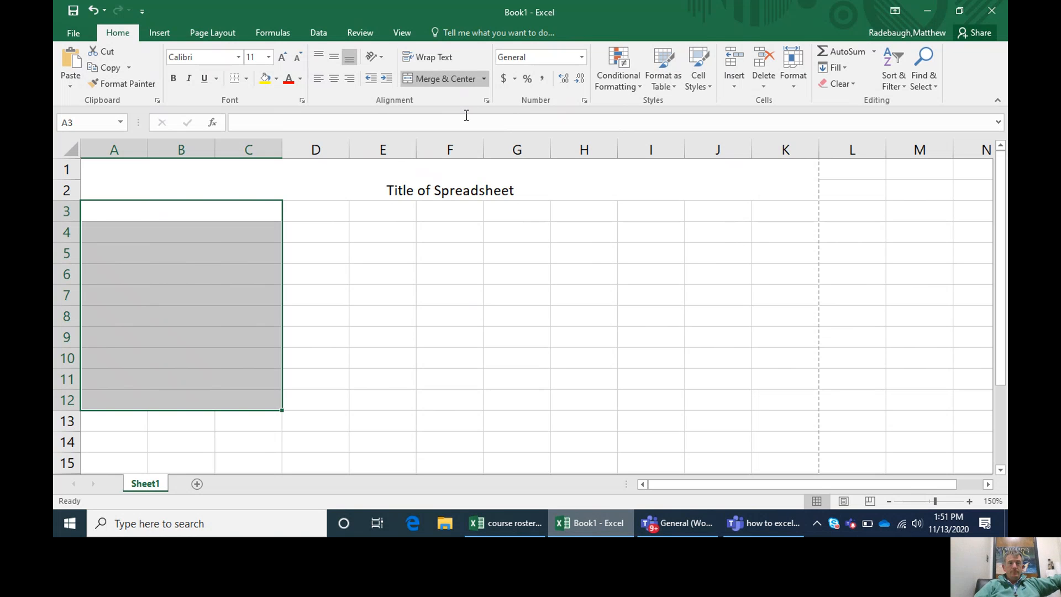
pyautogui.click(222, 247)
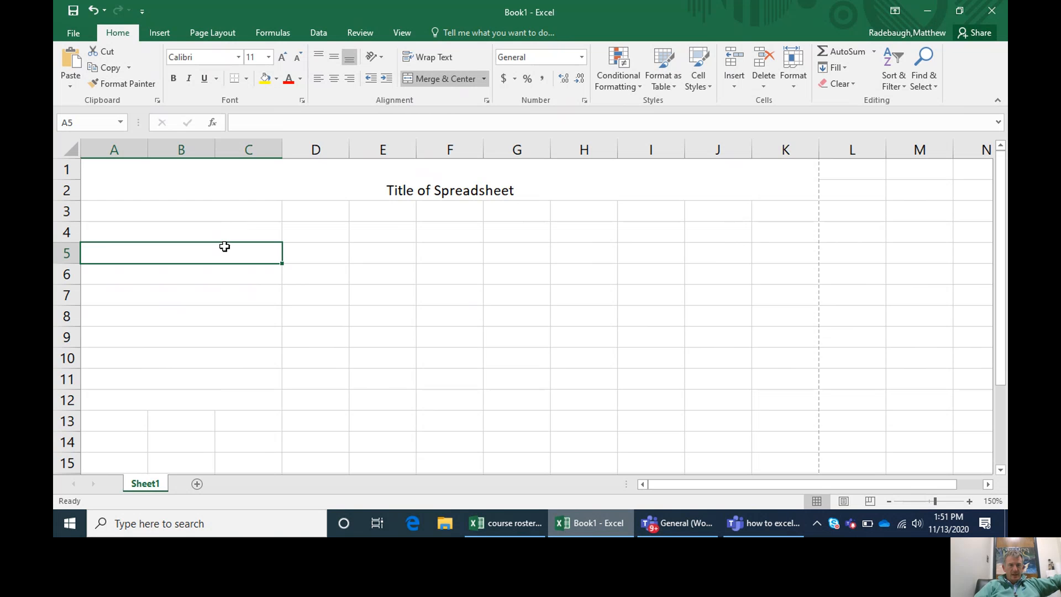
# Step: Merge the ranges D3:G12 and H3:K12 across, giving each row one wide cell per range
pyautogui.moveTo(329, 206); pyautogui.dragTo(530, 400)
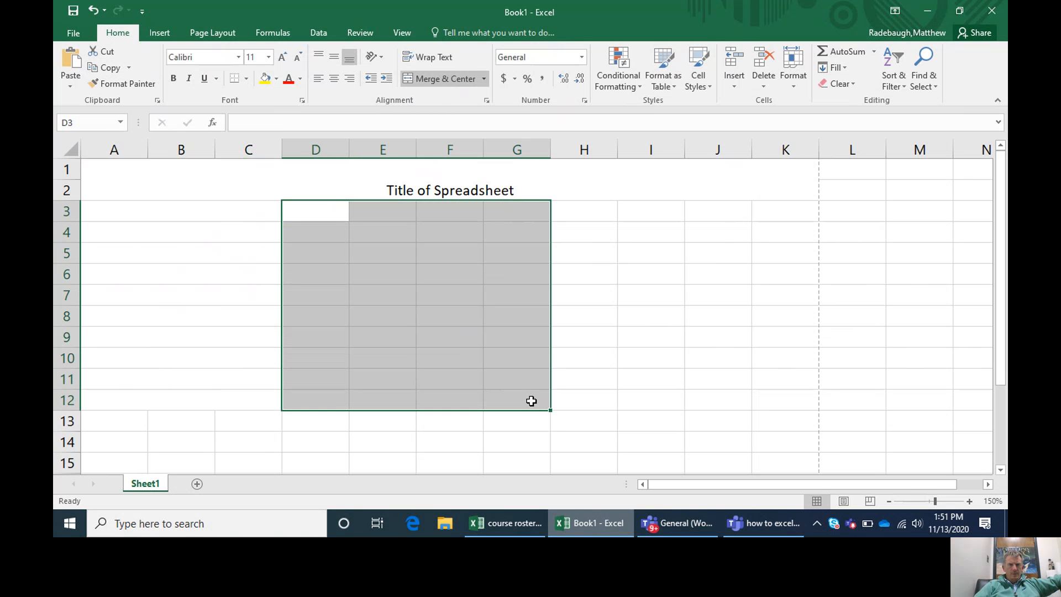
pyautogui.click(485, 81)
pyautogui.click(464, 114)
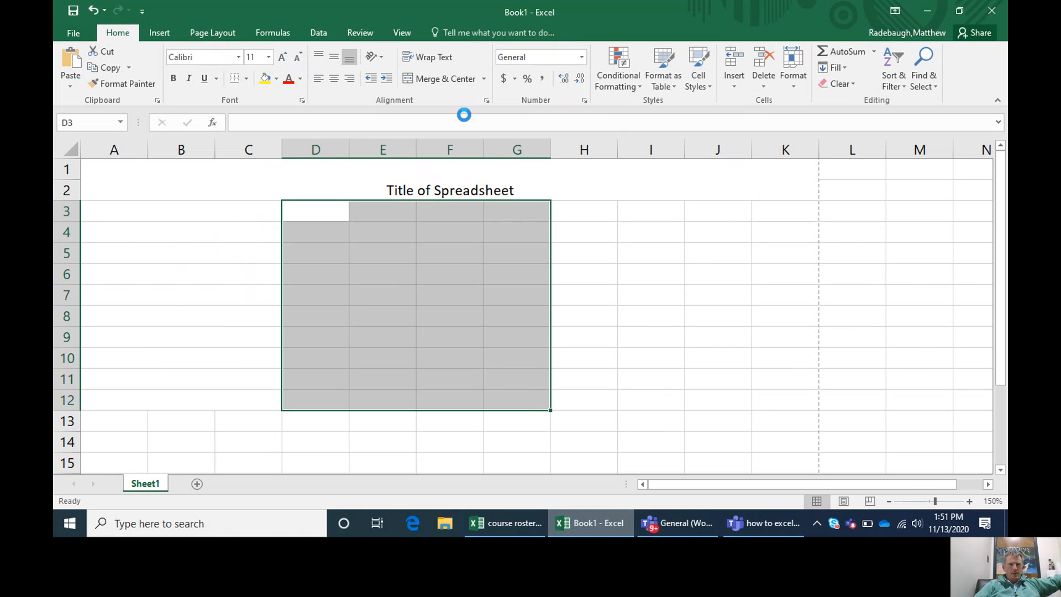
pyautogui.moveTo(579, 216); pyautogui.dragTo(768, 408)
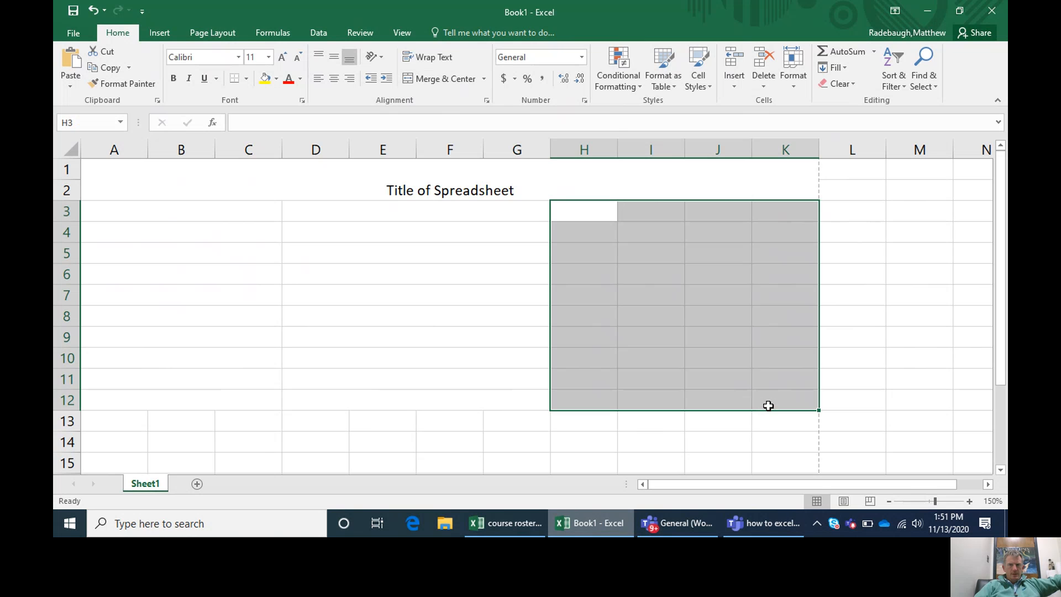
pyautogui.click(485, 80)
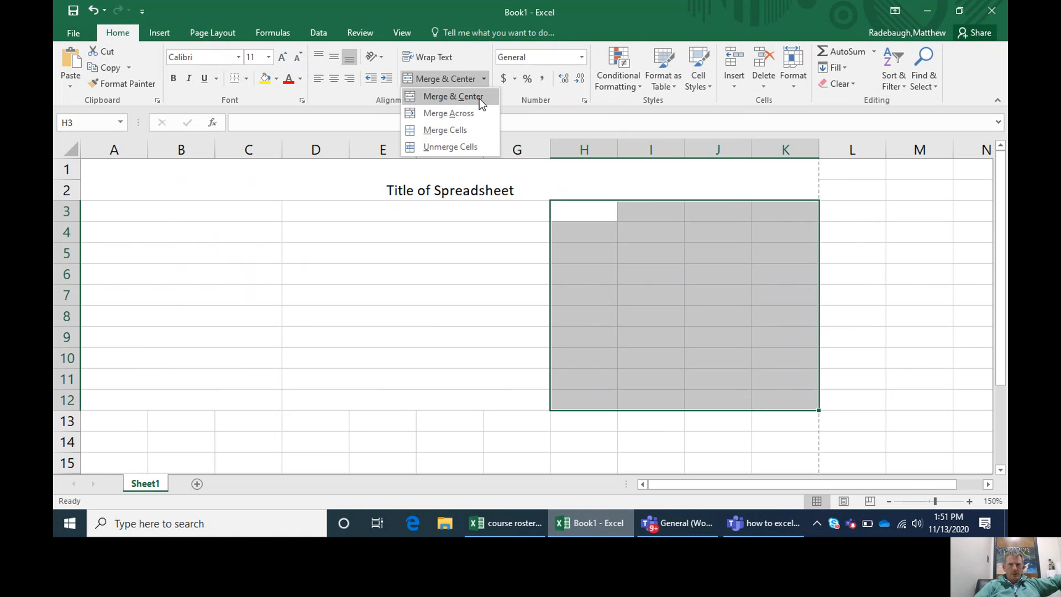
pyautogui.click(469, 114)
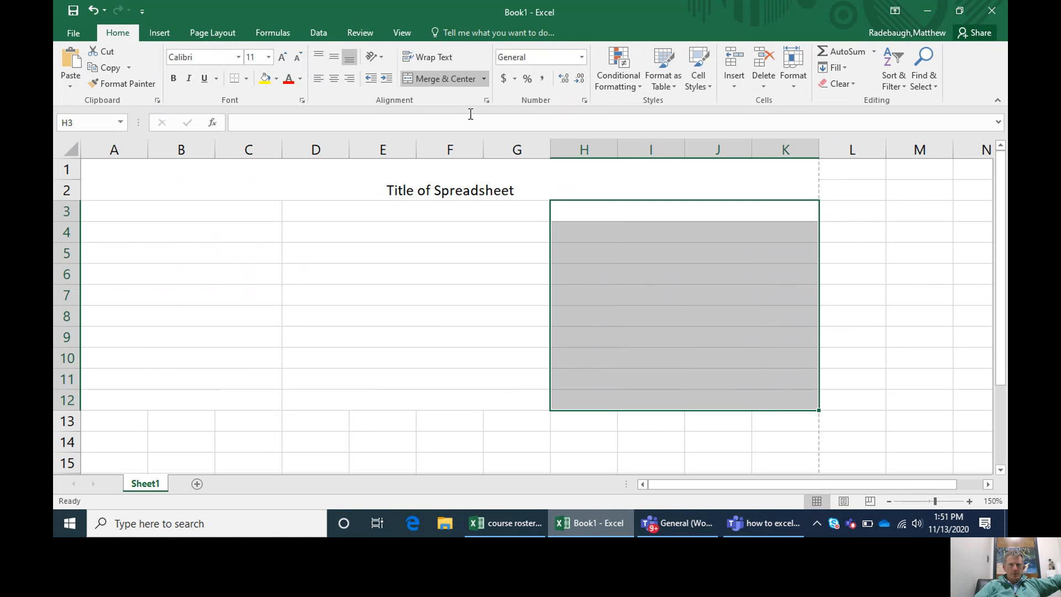
pyautogui.click(386, 344)
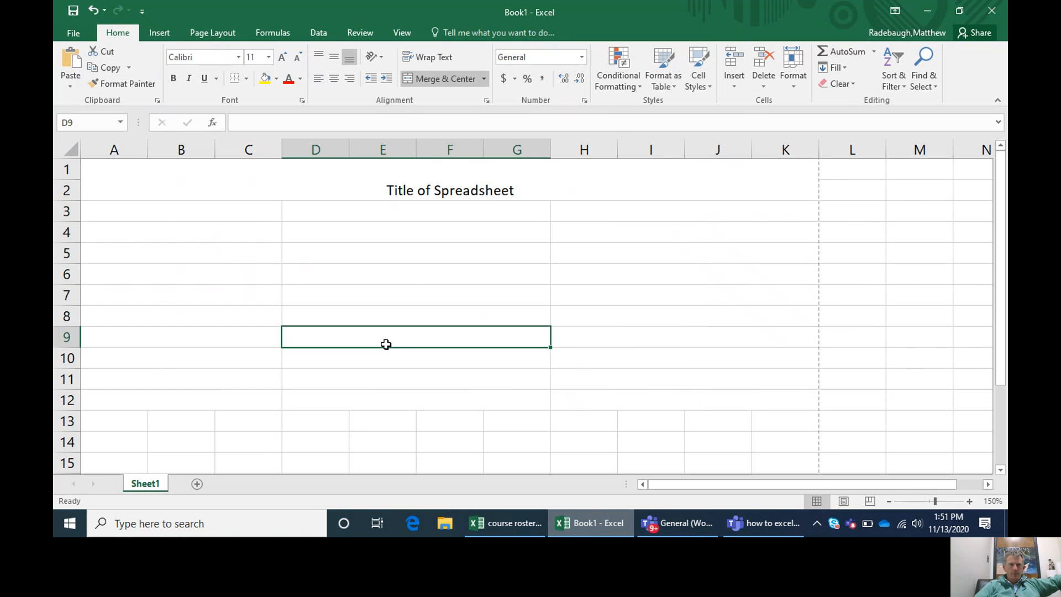
# Step: Enter "question 1" in the merged cell A3 and "question 2" in A4 below it
pyautogui.click(201, 196)
pyautogui.click(192, 216)
pyautogui.write('q')
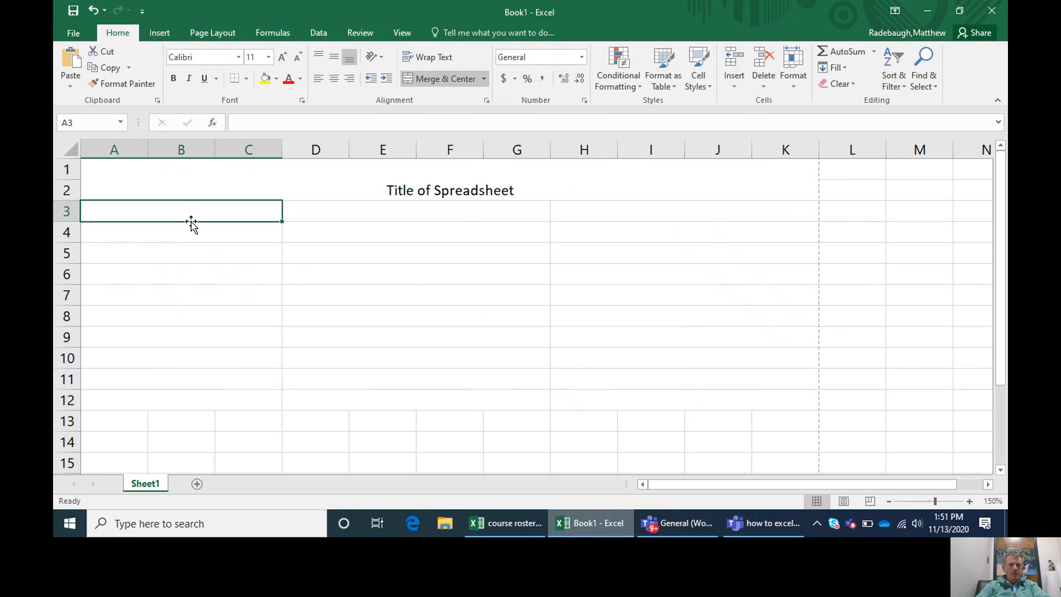
pyautogui.write('uestions')
pyautogui.press('BackSpace')
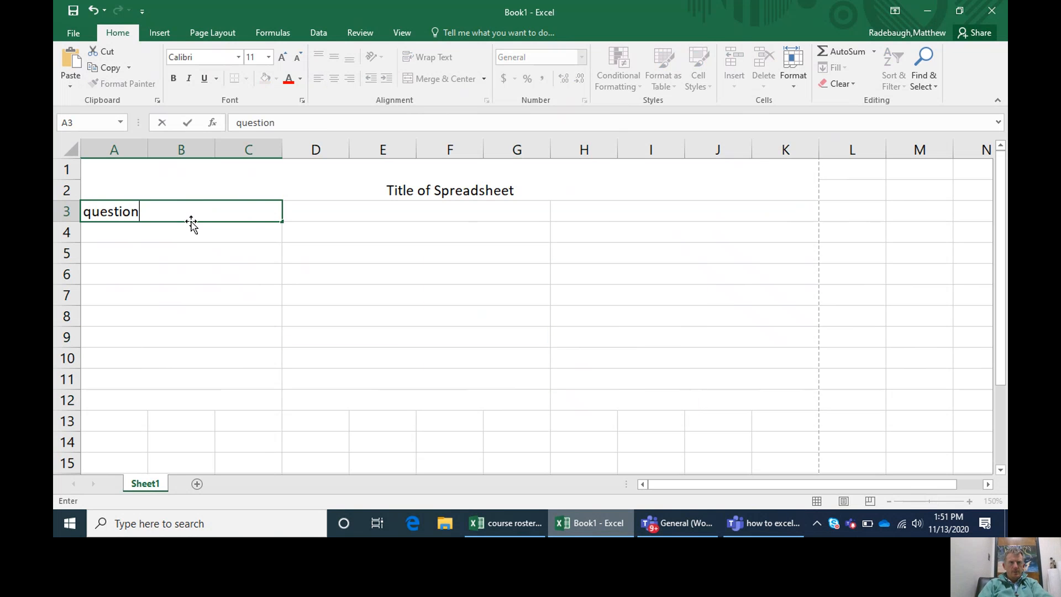
pyautogui.write('1')
pyautogui.press('Return')
pyautogui.write('questions')
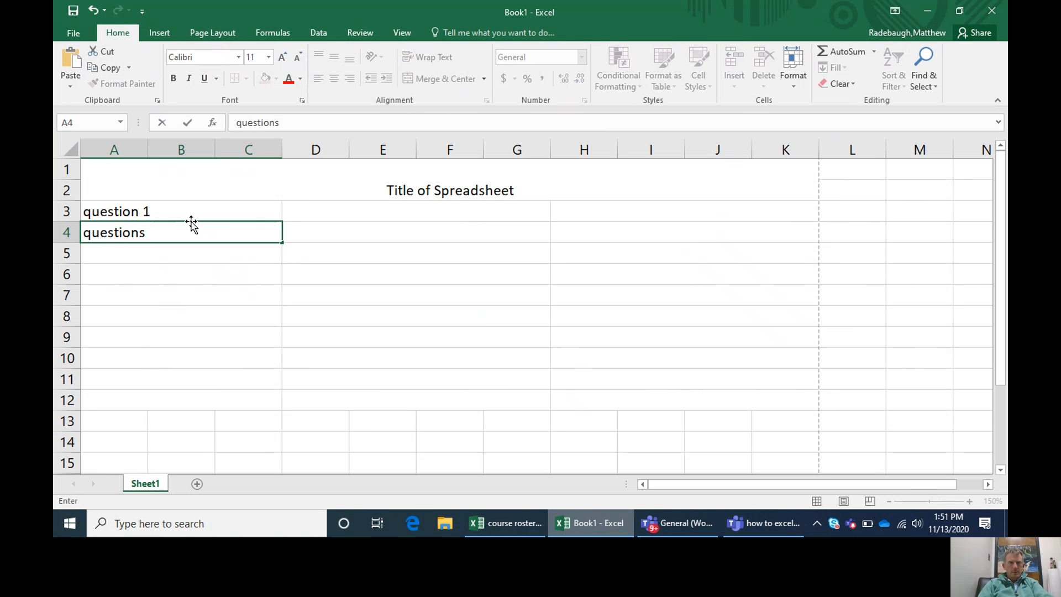
pyautogui.press('BackSpace')
pyautogui.write('2')
pyautogui.press('Return')
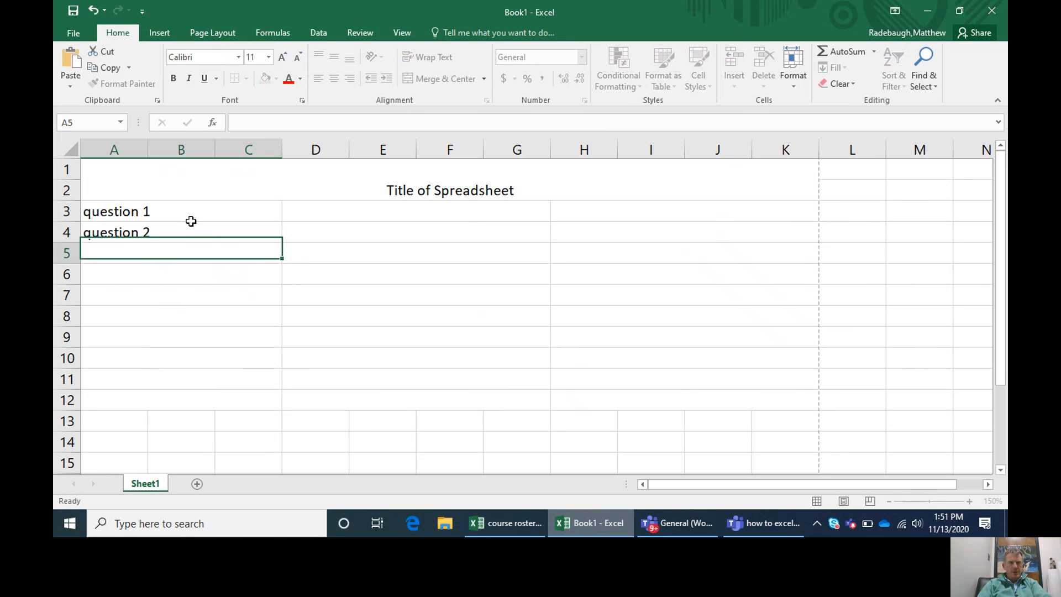
pyautogui.click(375, 209)
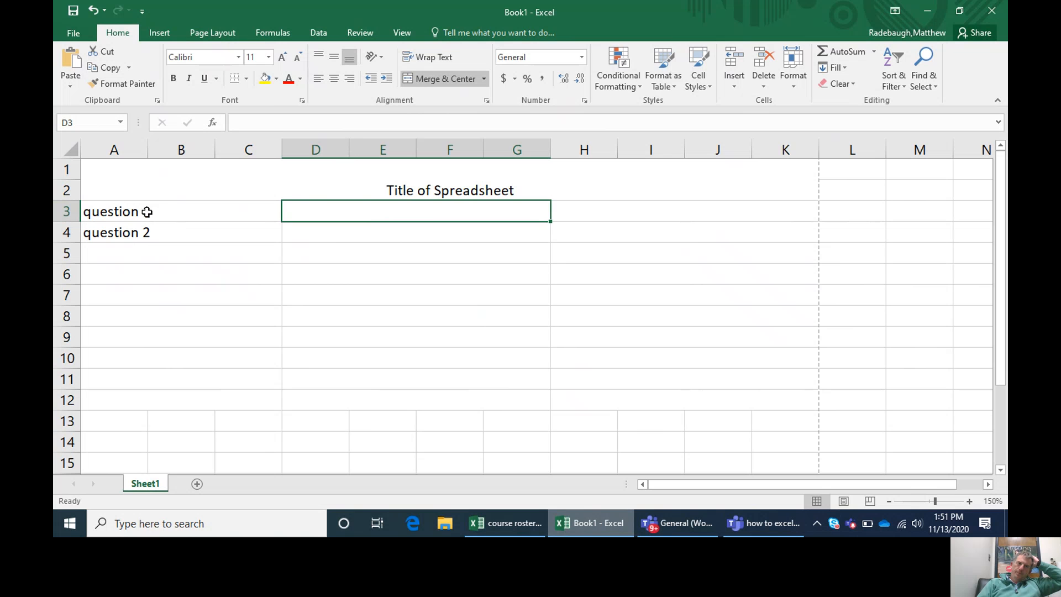
pyautogui.moveTo(185, 206); pyautogui.dragTo(275, 211)
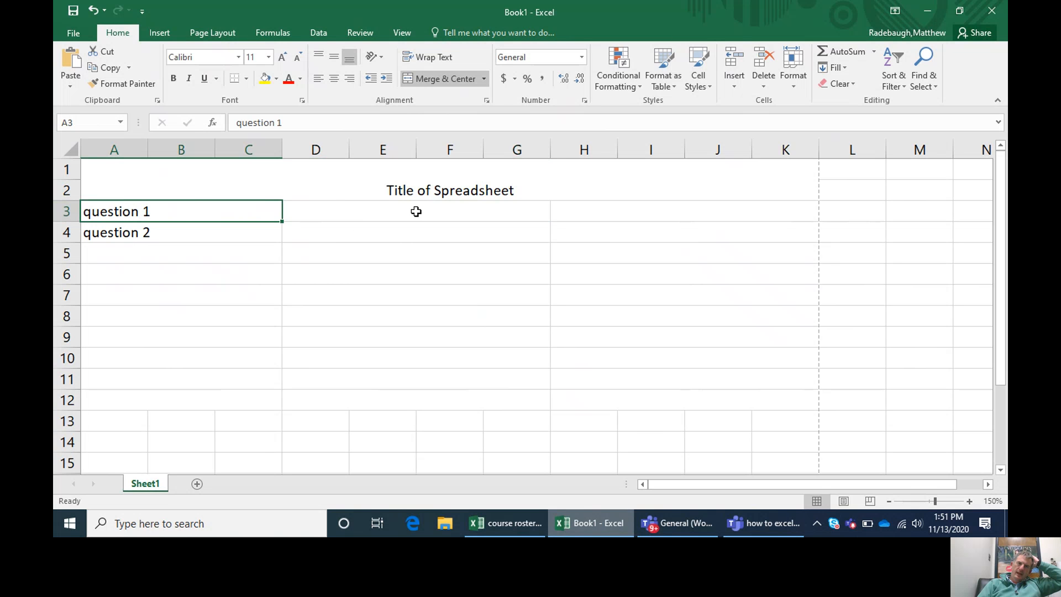
pyautogui.click(319, 213)
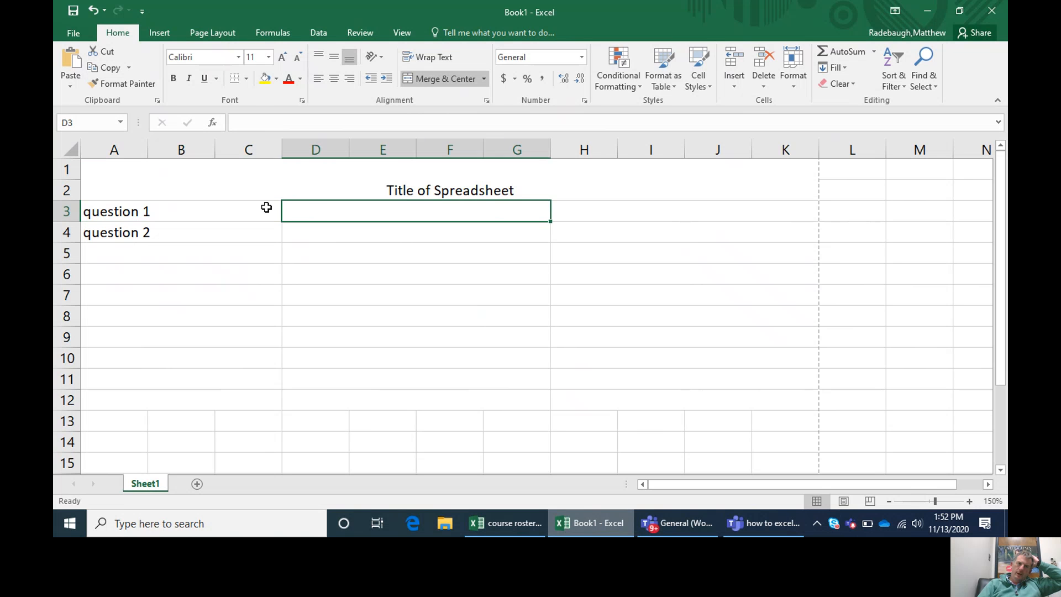
pyautogui.click(243, 205)
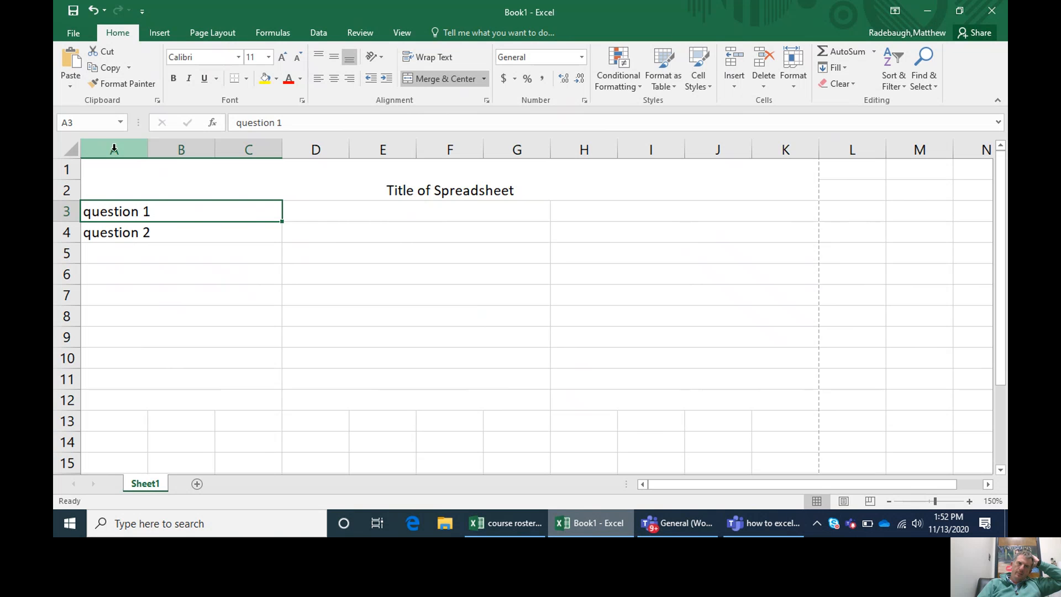
pyautogui.click(69, 213)
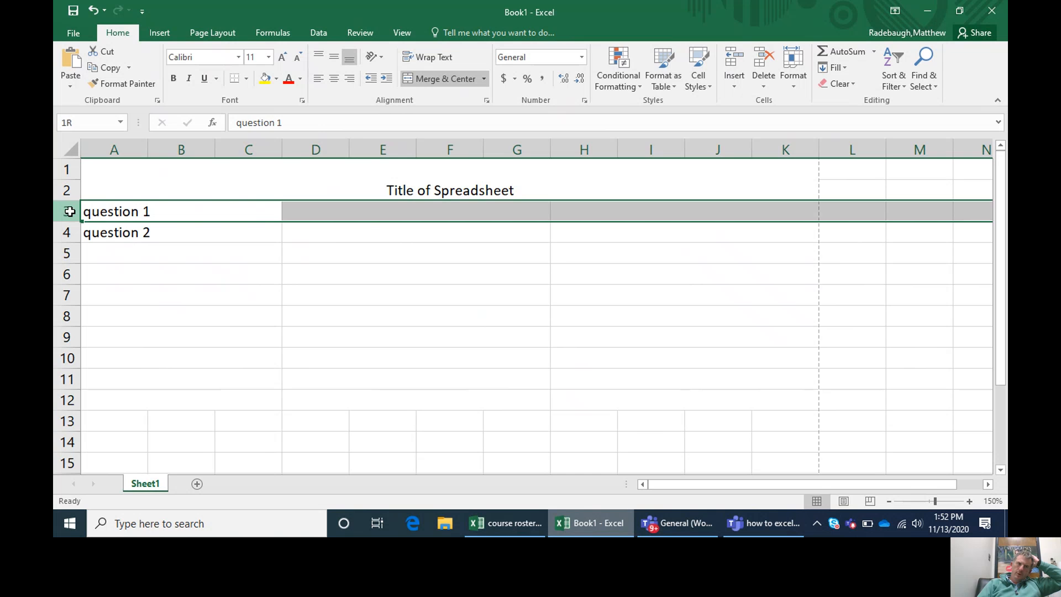
pyautogui.click(113, 149)
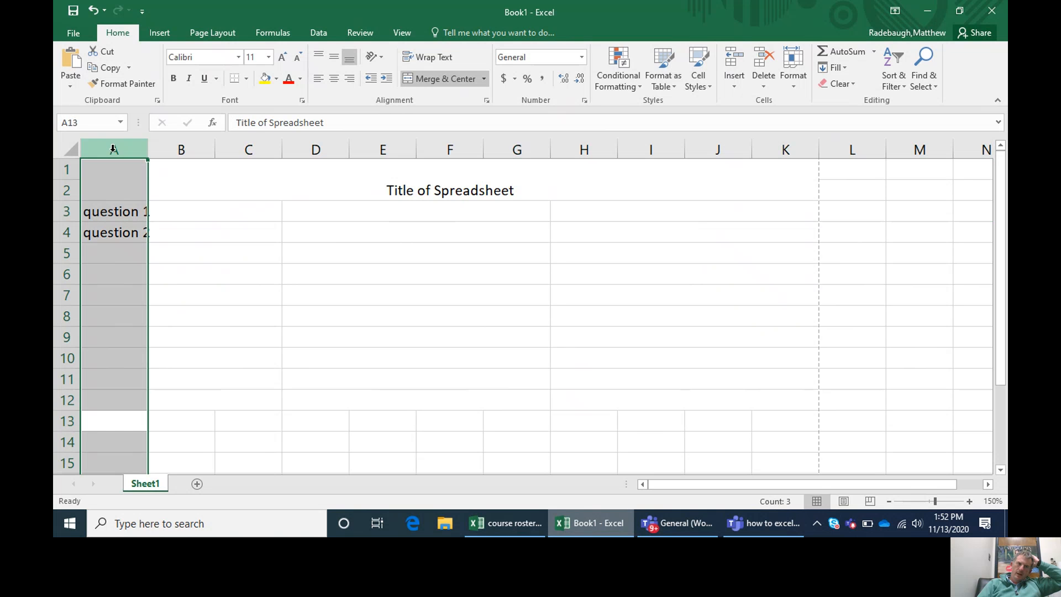
pyautogui.click(185, 227)
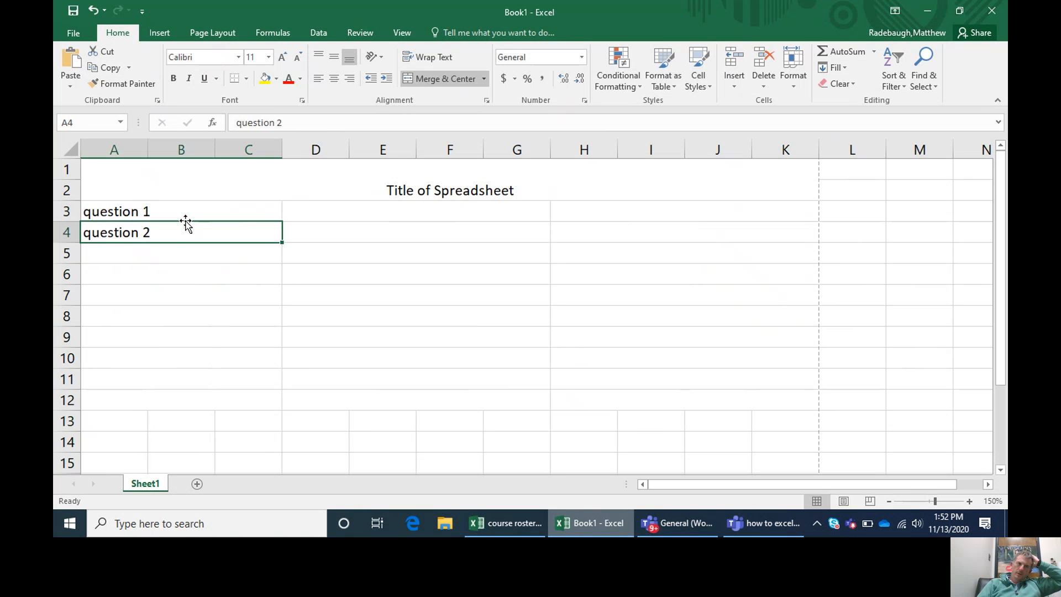
# Step: Insert a blank row above the "question 1" row, directly below the spreadsheet title
pyautogui.click(67, 211)
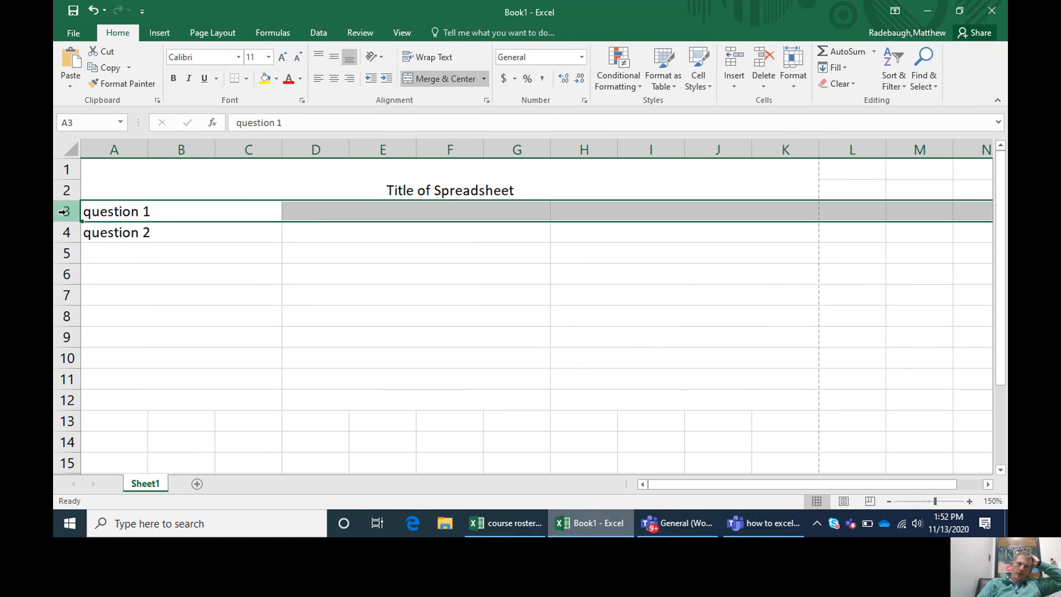
pyautogui.rightClick(64, 211)
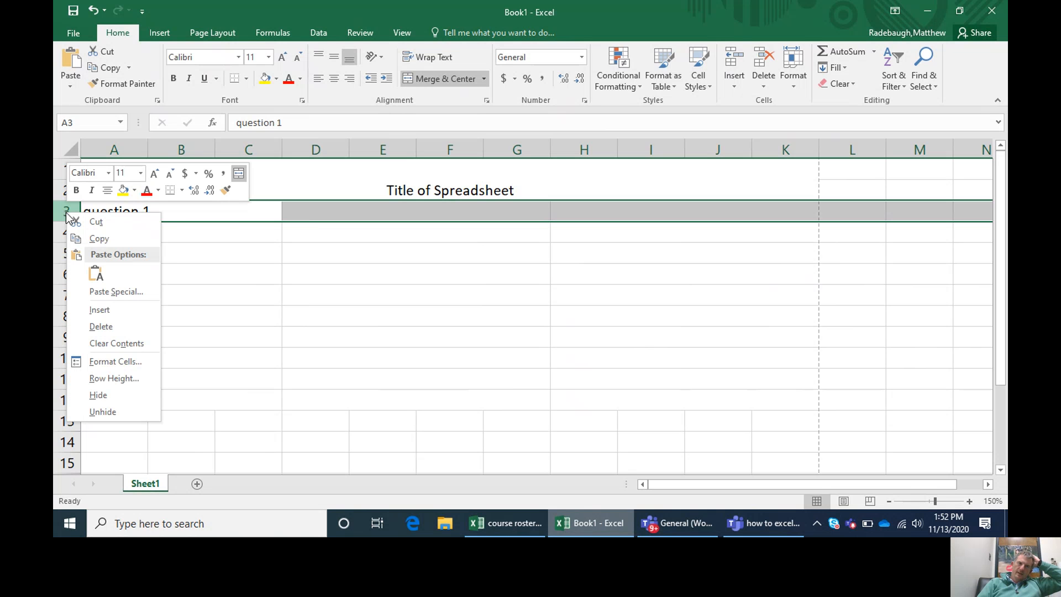
pyautogui.click(118, 310)
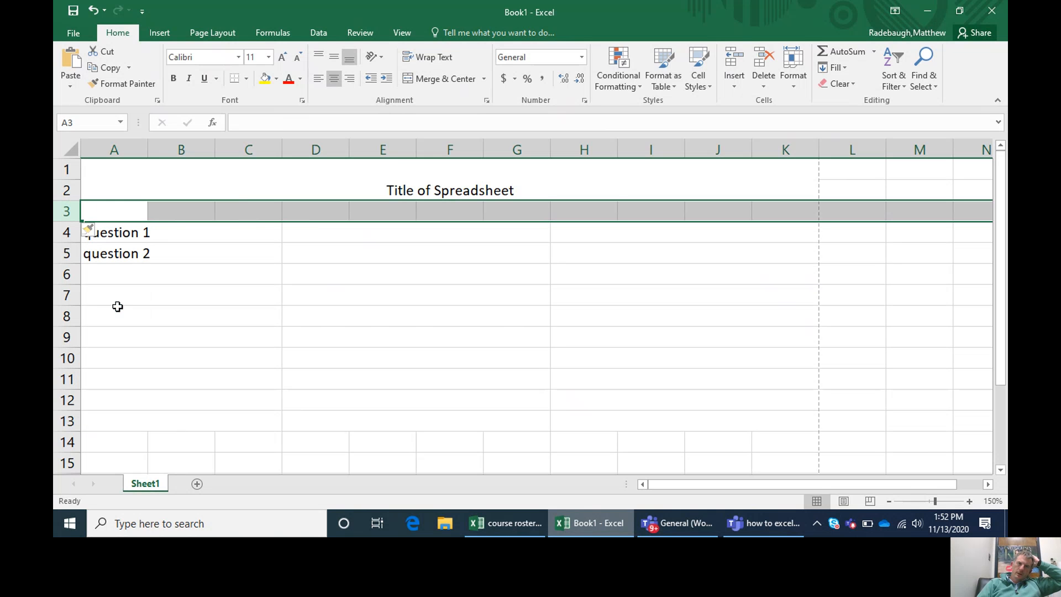
pyautogui.click(400, 280)
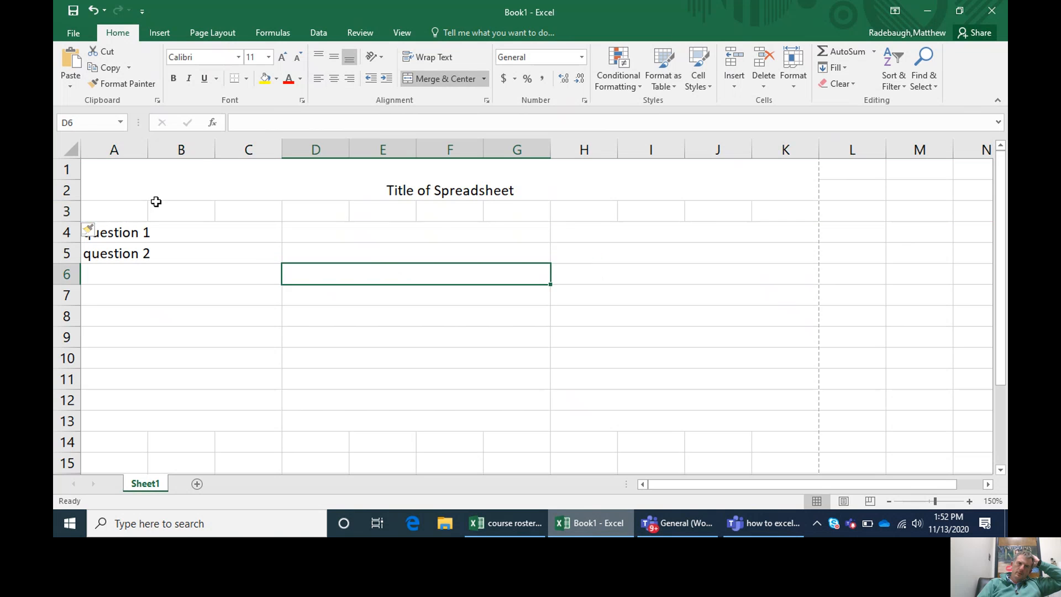
# Step: Merge and center A3:C3, D3:G3 and H3:K3 separately to form three wide heading cells in the new row
pyautogui.moveTo(118, 211); pyautogui.dragTo(225, 203)
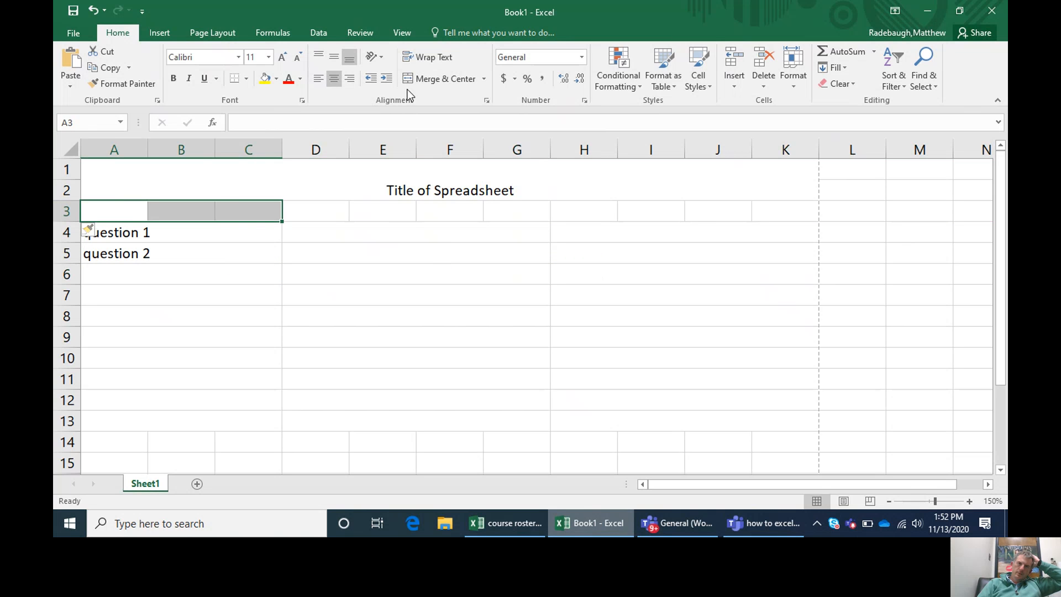
pyautogui.click(445, 75)
pyautogui.moveTo(298, 210); pyautogui.dragTo(776, 209)
pyautogui.click(446, 79)
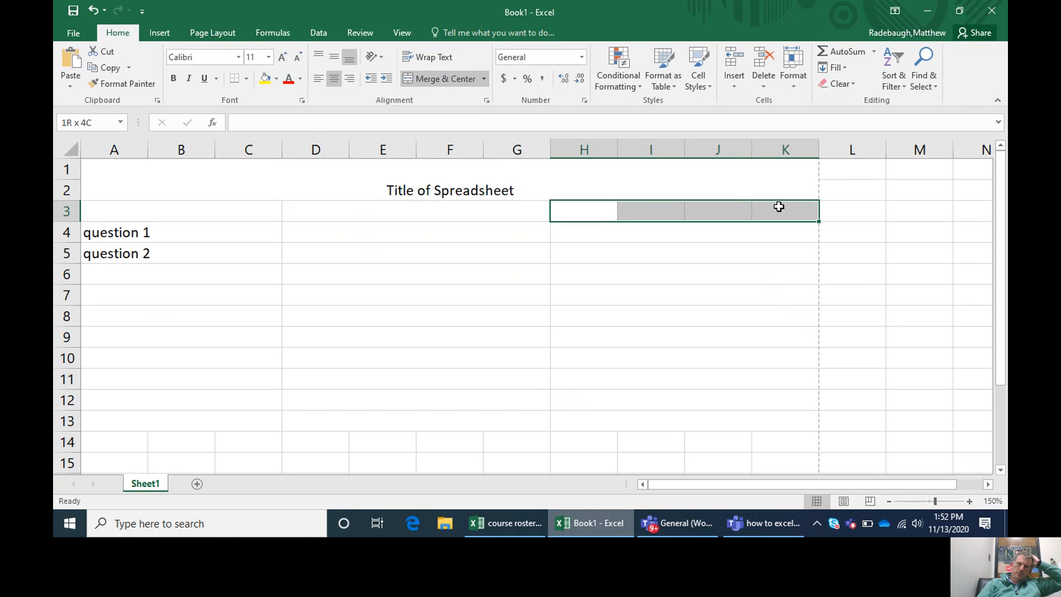
pyautogui.click(437, 78)
# Step: Enter the column headings "Info", "Mexico" and "Greece" in the three merged cells of row 3
pyautogui.click(181, 212)
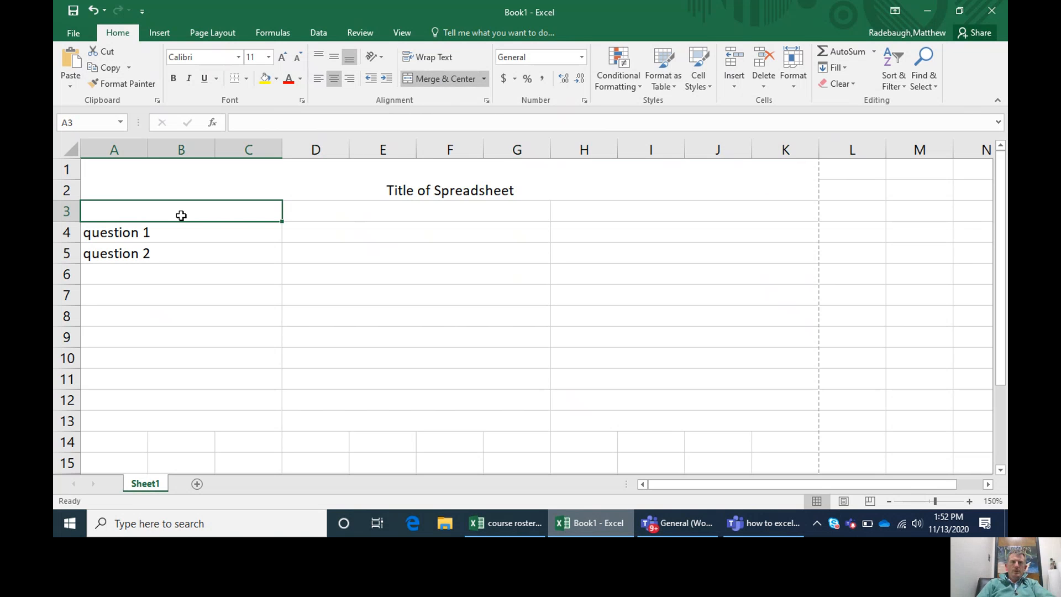
pyautogui.write('Info')
pyautogui.press('Tab')
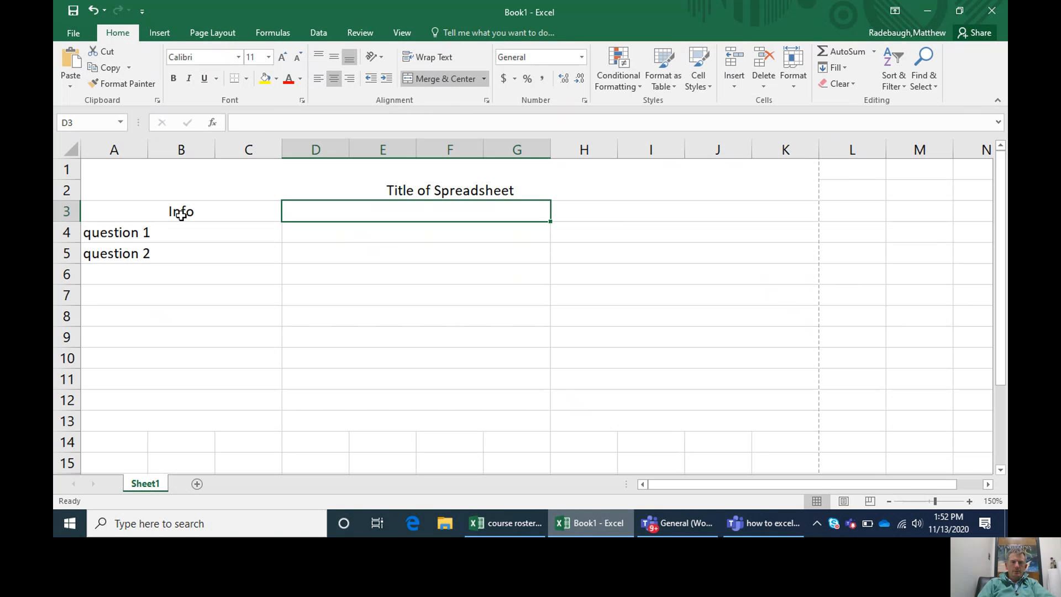
pyautogui.write('Mexico')
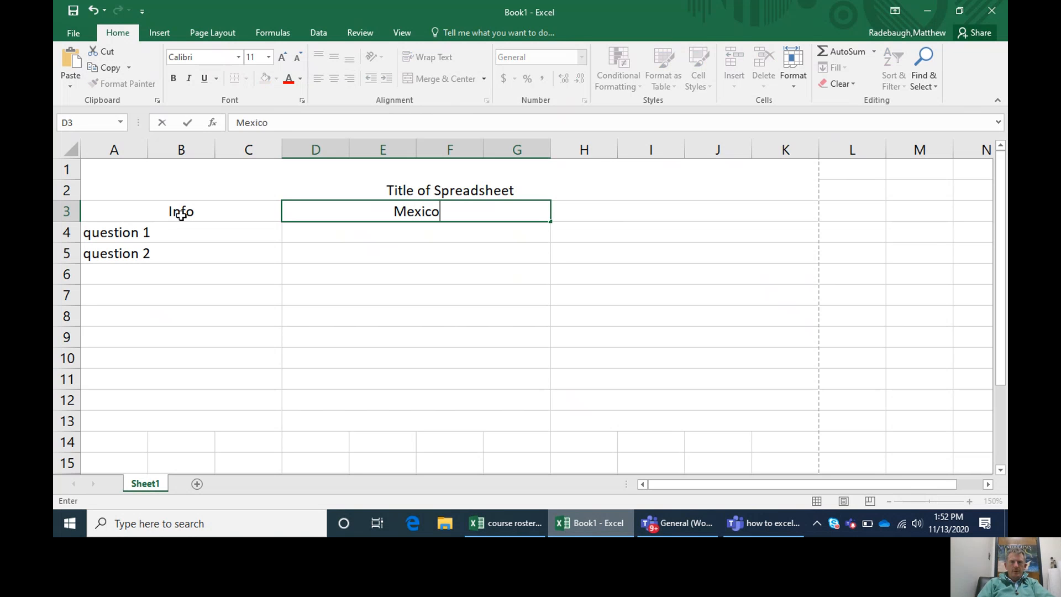
pyautogui.press('Tab')
pyautogui.write('Greece')
pyautogui.press('Return')
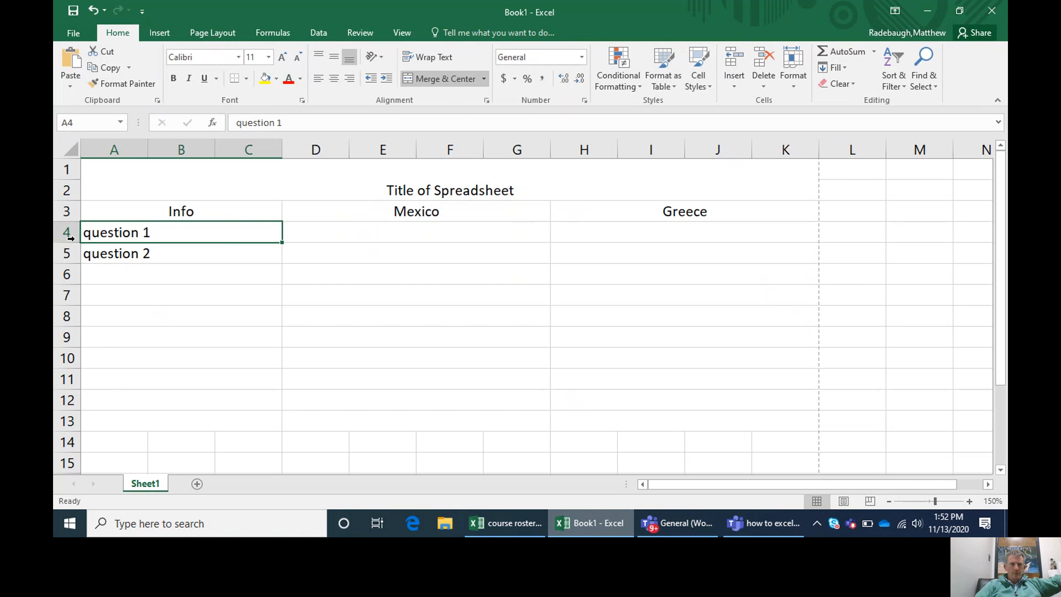
# Step: Increase the height of rows 4 to 13 together to about three times their original height
pyautogui.moveTo(67, 233); pyautogui.dragTo(68, 419)
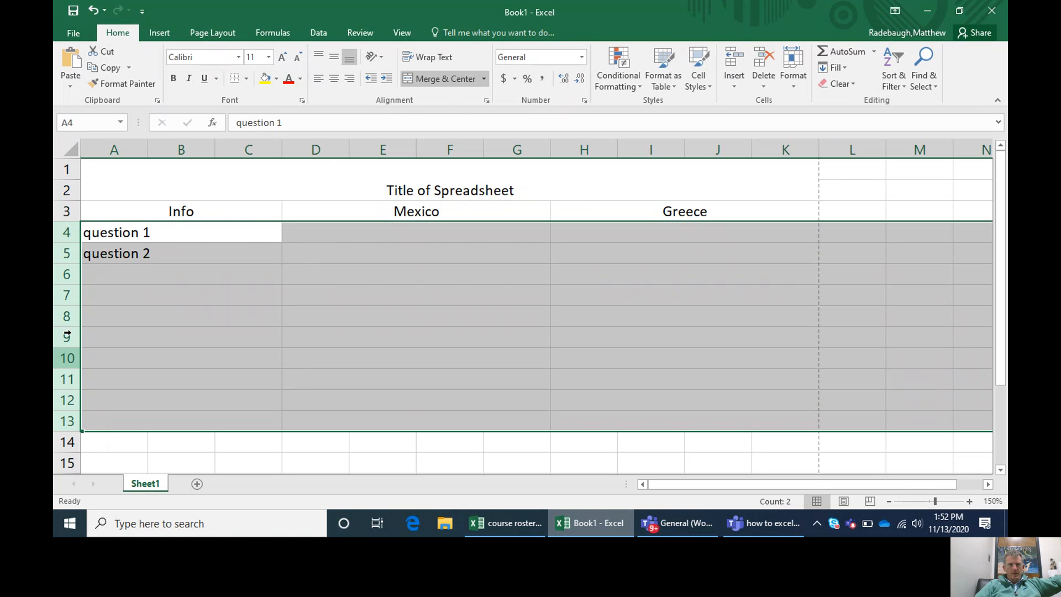
pyautogui.click(195, 288)
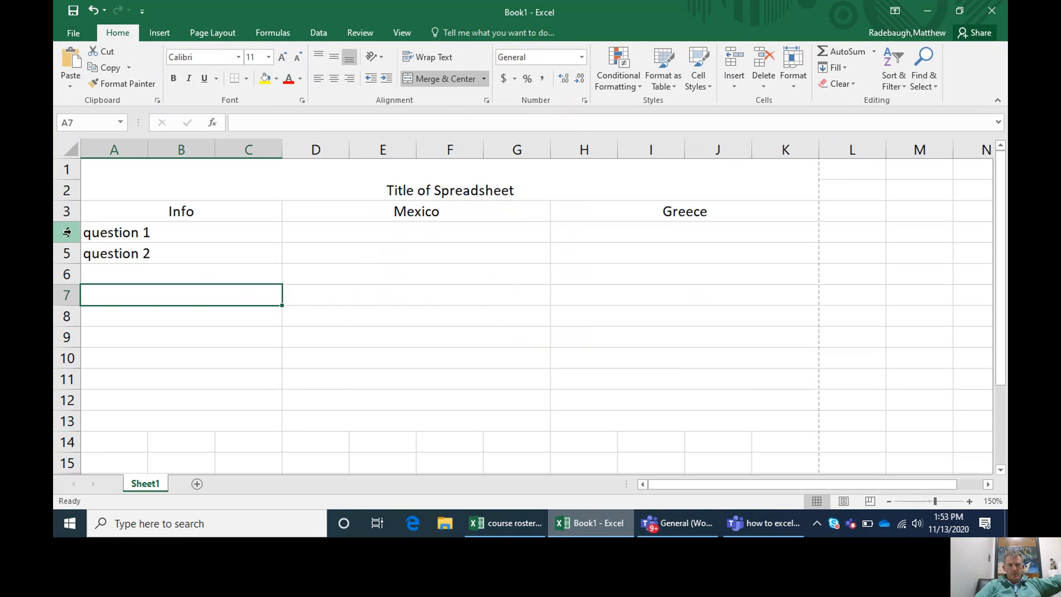
pyautogui.moveTo(69, 232); pyautogui.dragTo(60, 423)
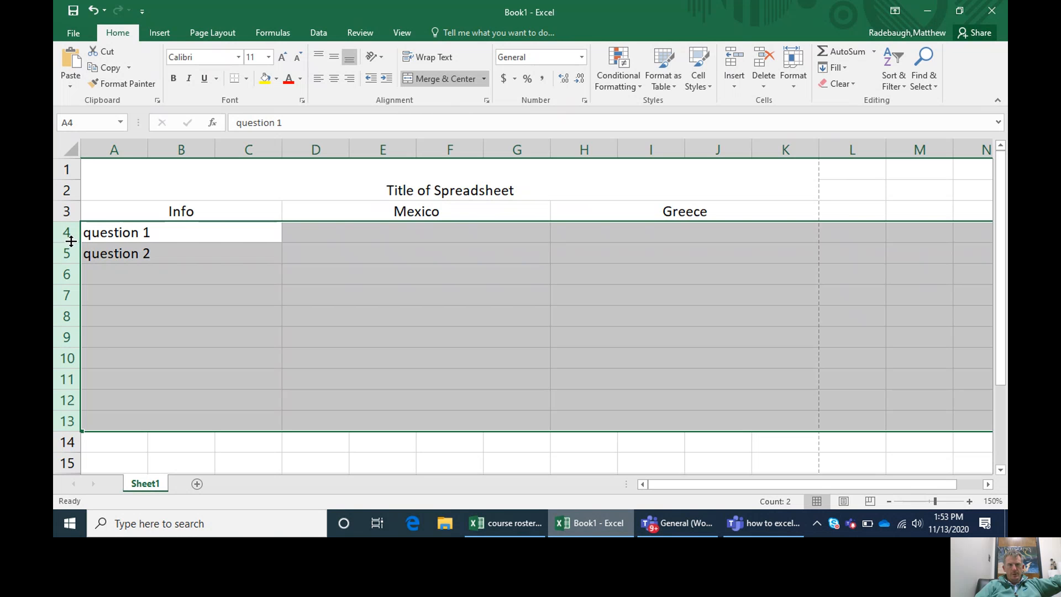
pyautogui.moveTo(71, 242); pyautogui.dragTo(70, 265)
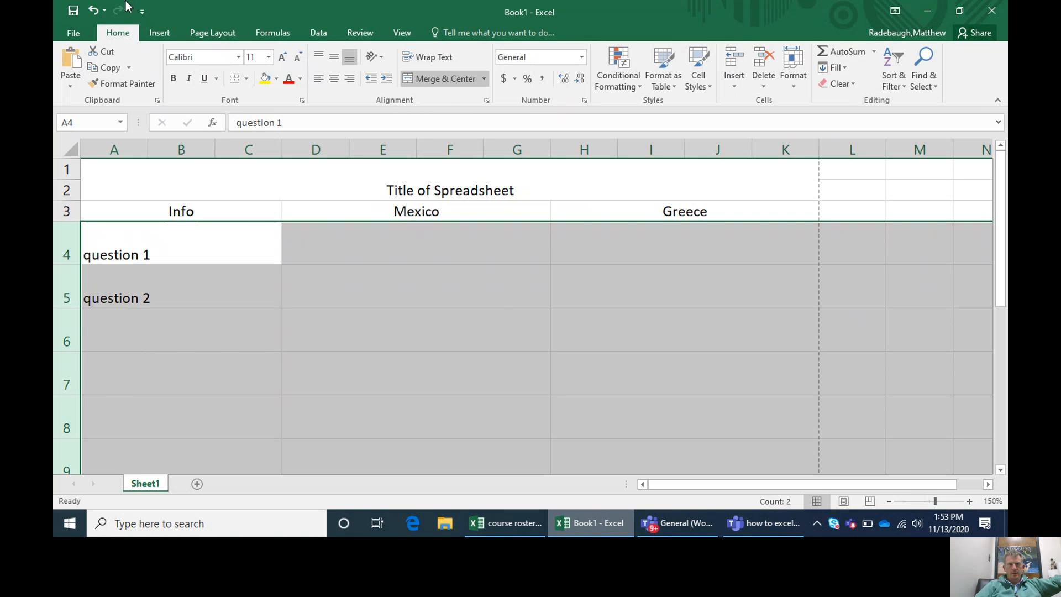
pyautogui.click(93, 9)
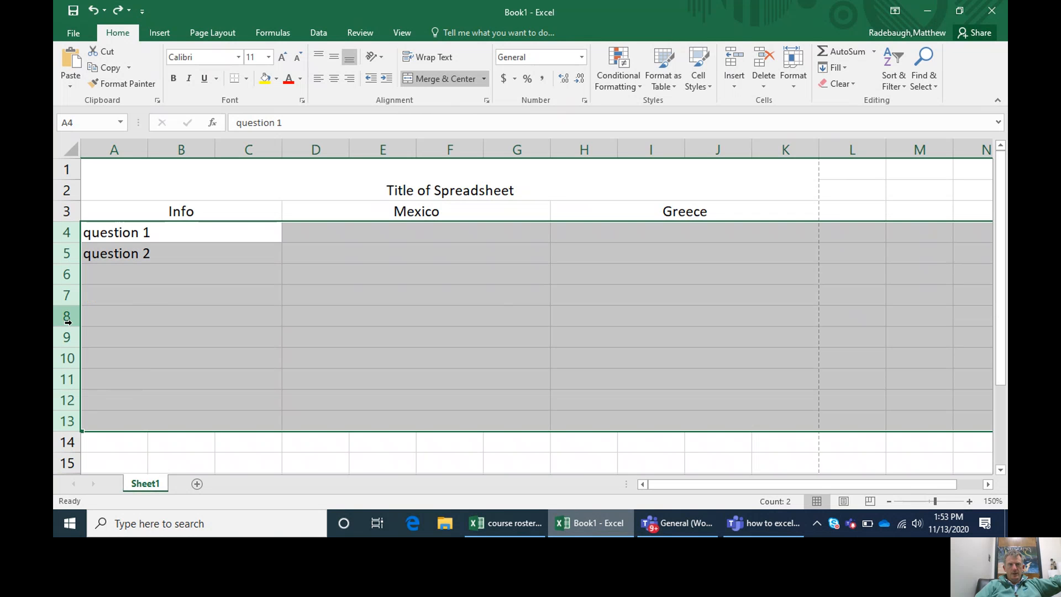
pyautogui.moveTo(67, 326); pyautogui.dragTo(68, 369)
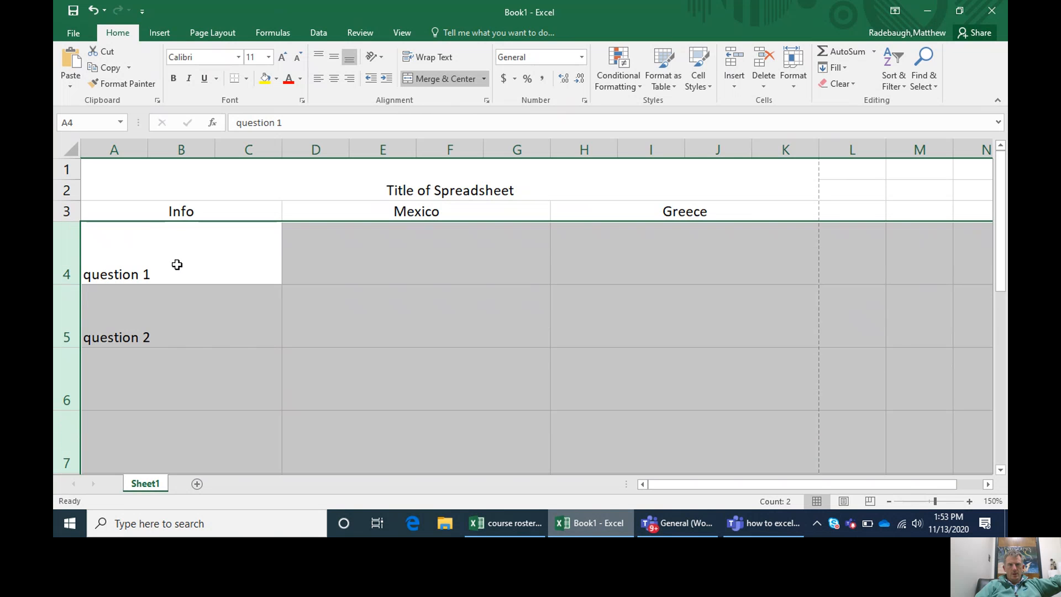
pyautogui.moveTo(1002, 221)
pyautogui.mouseDown()
pyautogui.moveTo(1006, 332)
pyautogui.moveTo(1005, 226)
pyautogui.mouseUp()
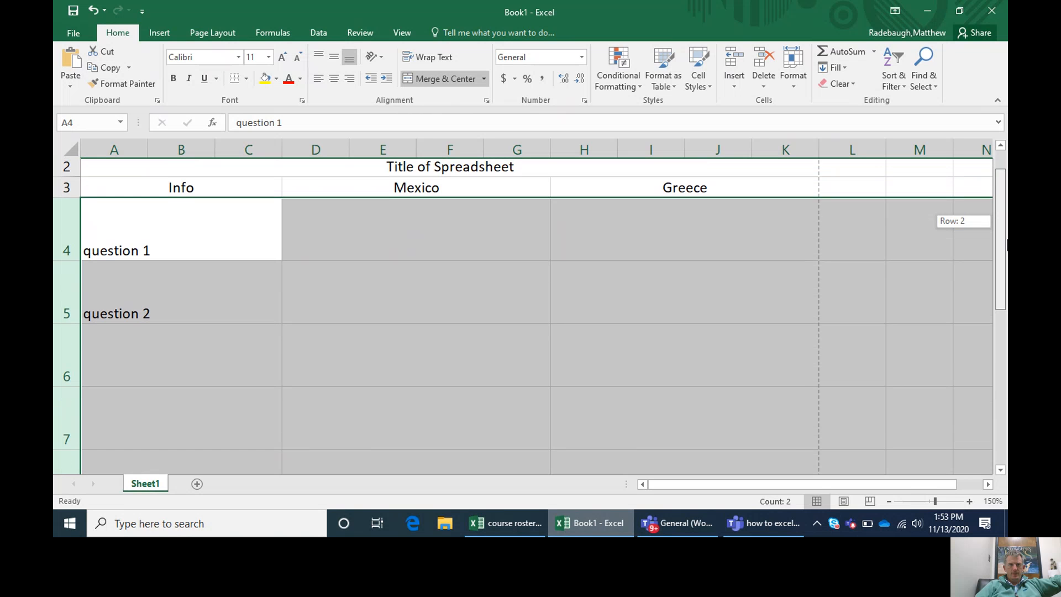
# Step: Try reducing the height of row 6 alone to about half, and undo it
pyautogui.click(453, 311)
pyautogui.moveTo(76, 390); pyautogui.dragTo(79, 360)
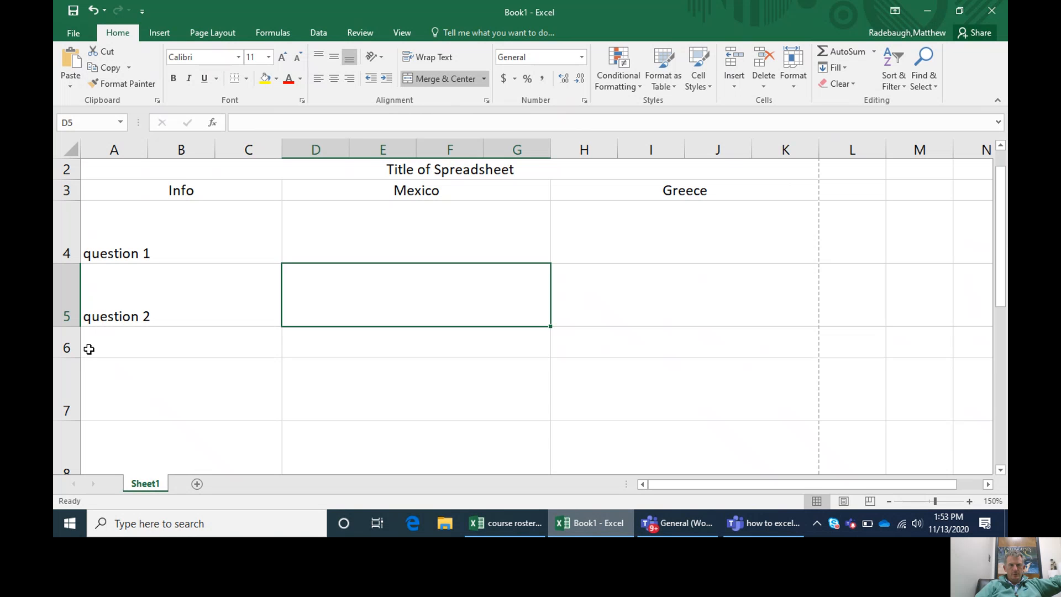
pyautogui.click(92, 11)
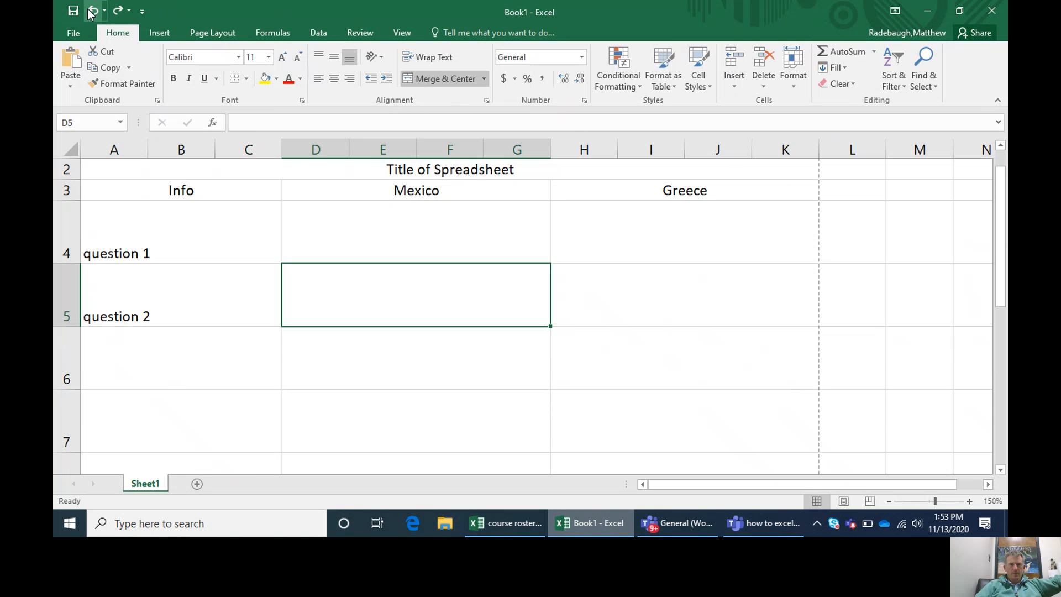
# Step: Enter "I am now typing in info that will be longer than the width of the cell" in merged cell D5 and wrap its text
pyautogui.doubleClick(438, 301)
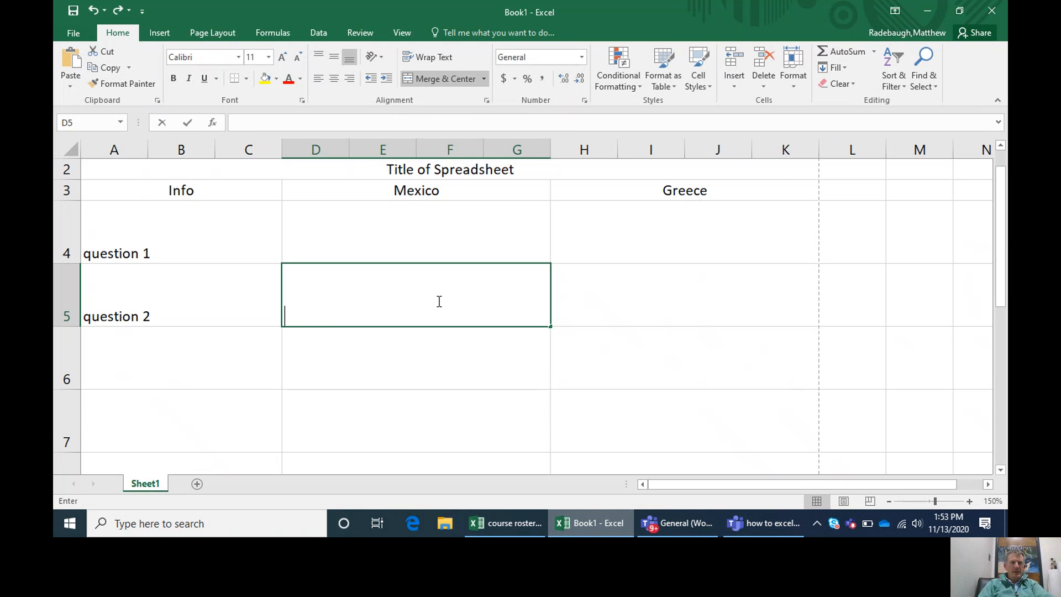
pyautogui.write('I am now ty')
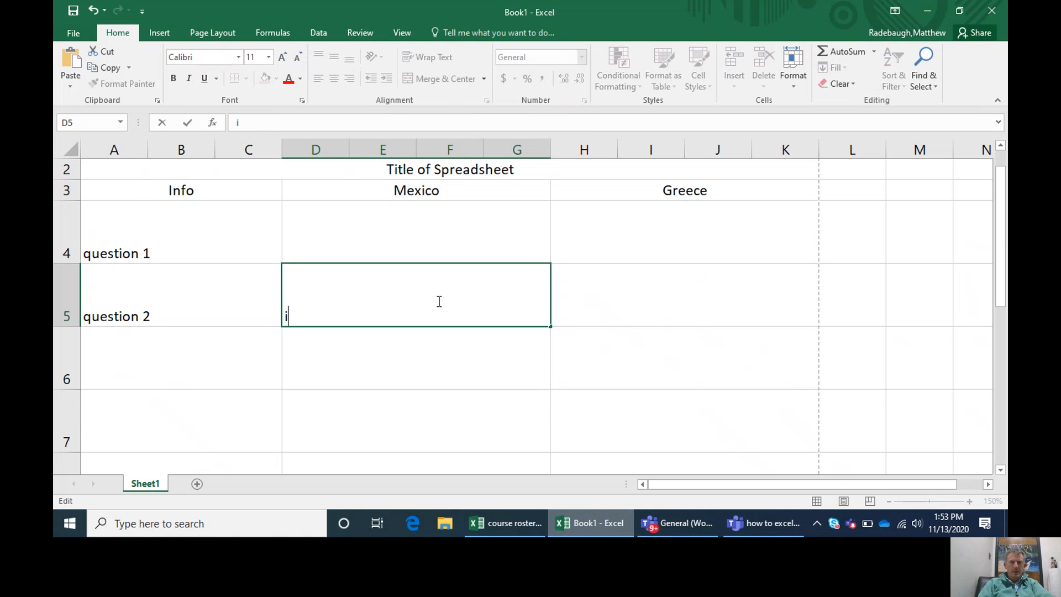
pyautogui.write('ping in inf')
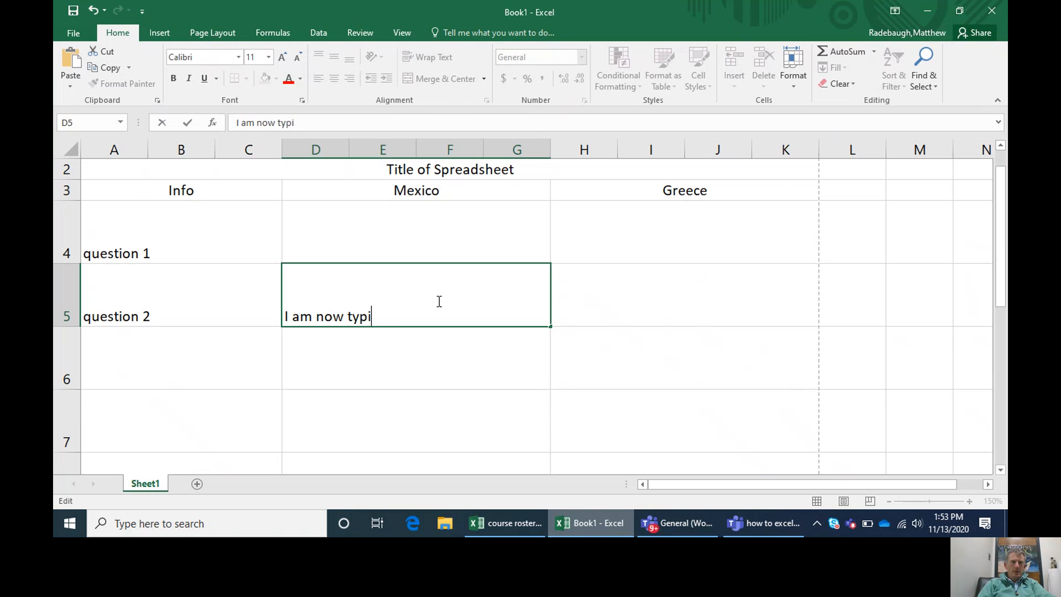
pyautogui.write('o th')
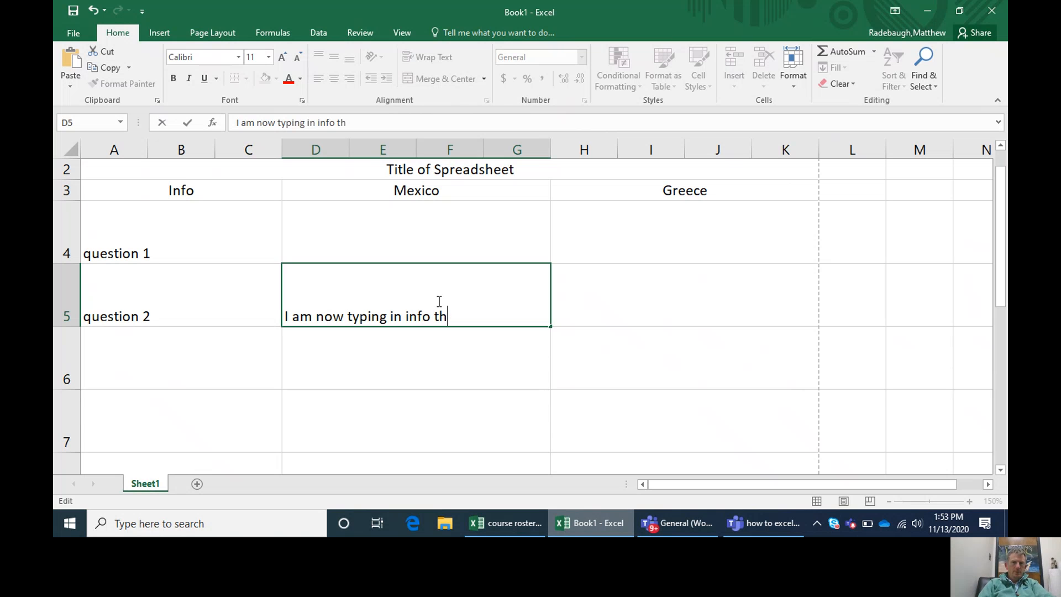
pyautogui.write('at will be longer ')
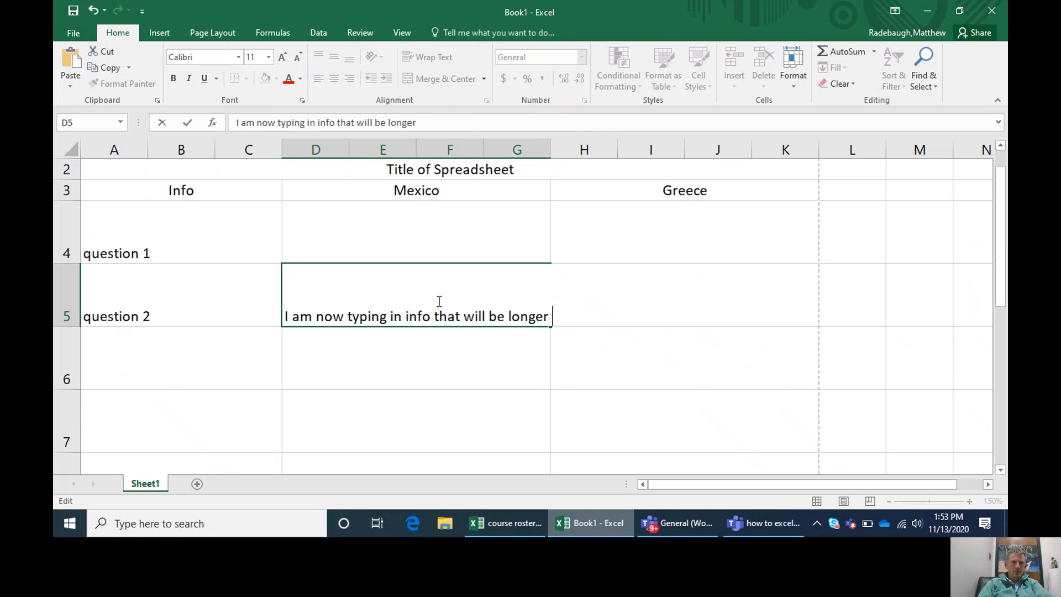
pyautogui.write('than the e')
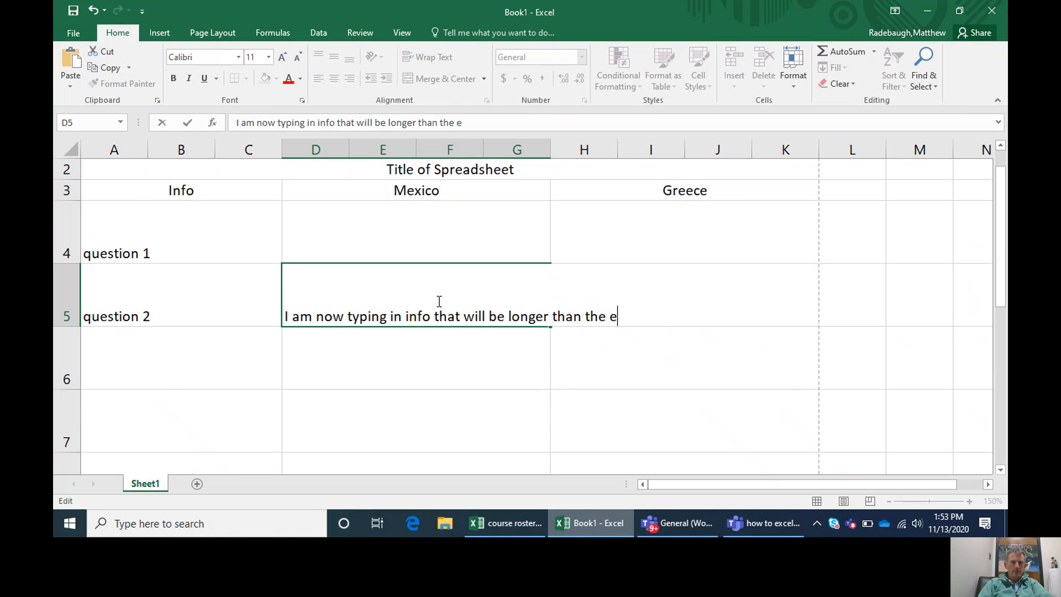
pyautogui.write('i')
pyautogui.press('BackSpace')
pyautogui.press('BackSpace')
pyautogui.write('width of the cell')
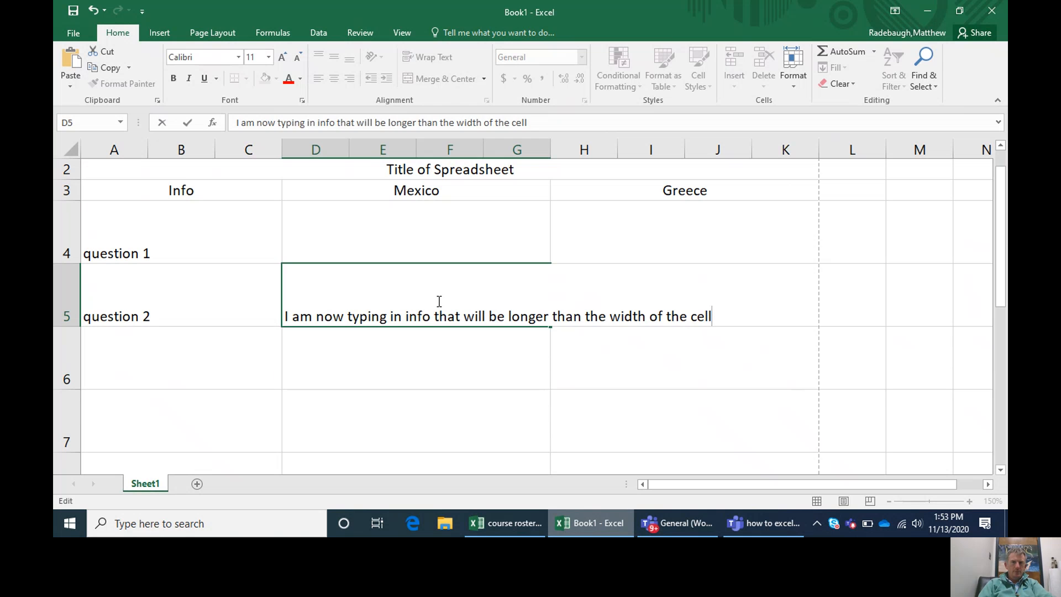
pyautogui.press('Return')
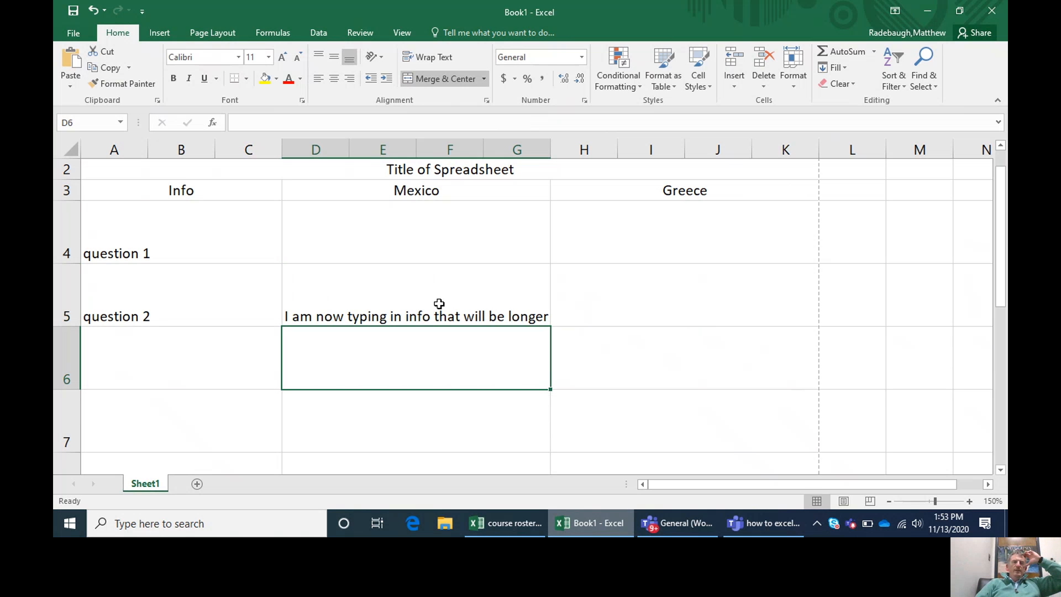
pyautogui.click(439, 303)
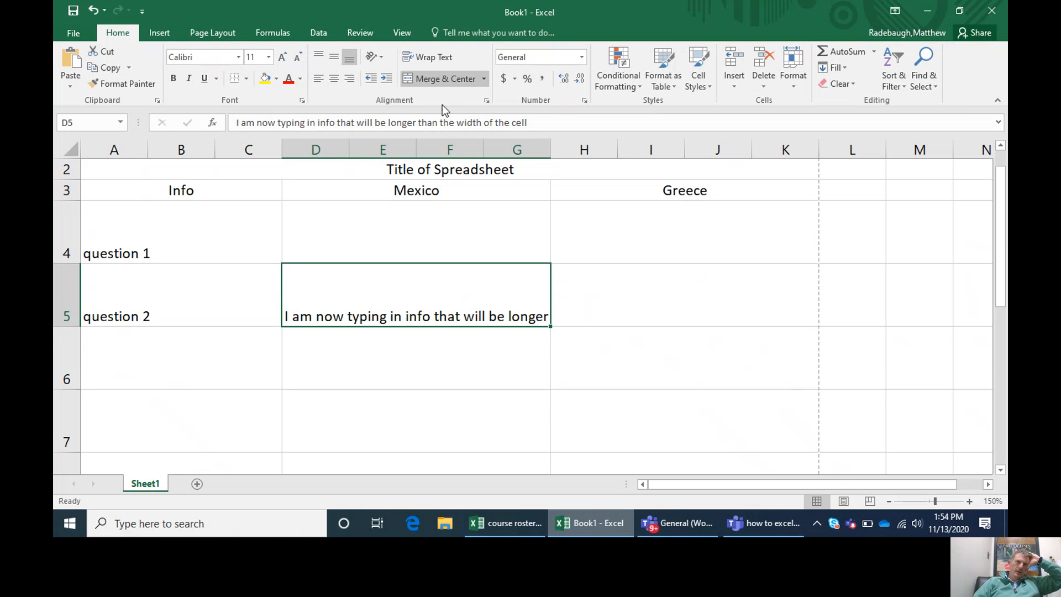
pyautogui.click(433, 58)
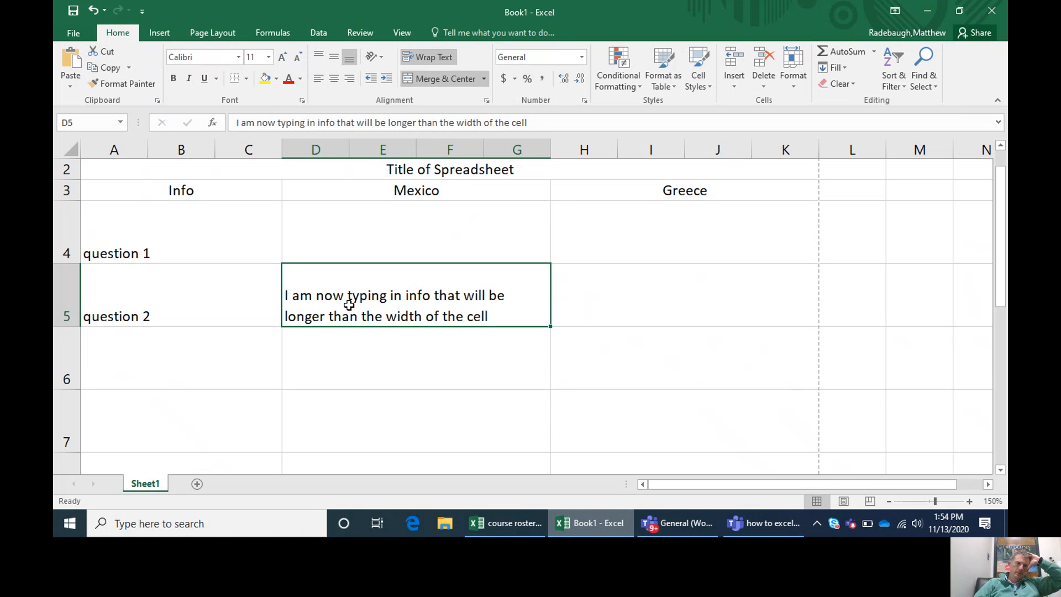
pyautogui.click(359, 358)
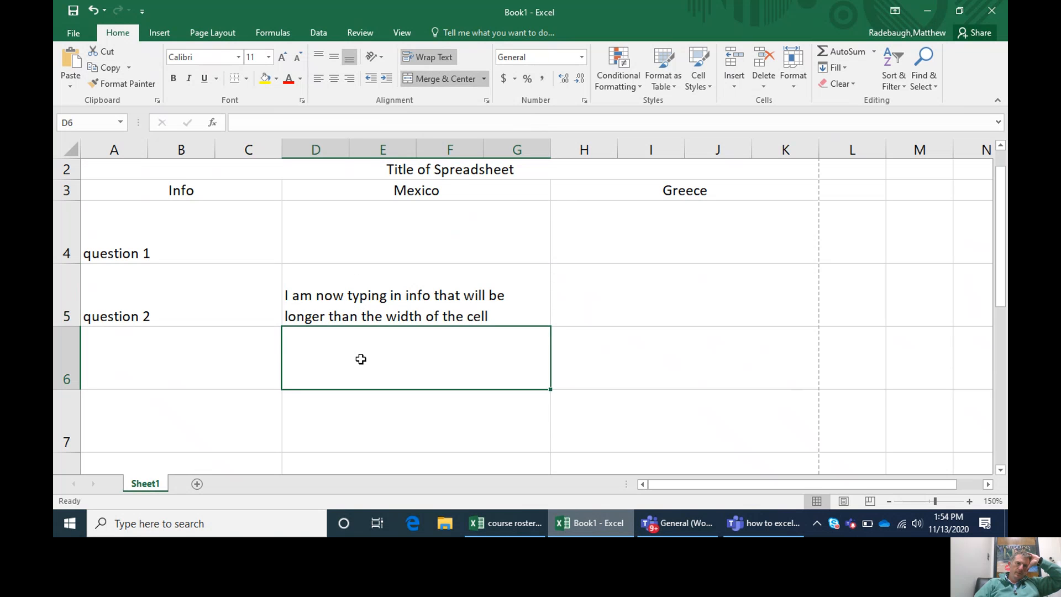
pyautogui.click(365, 310)
pyautogui.click(360, 363)
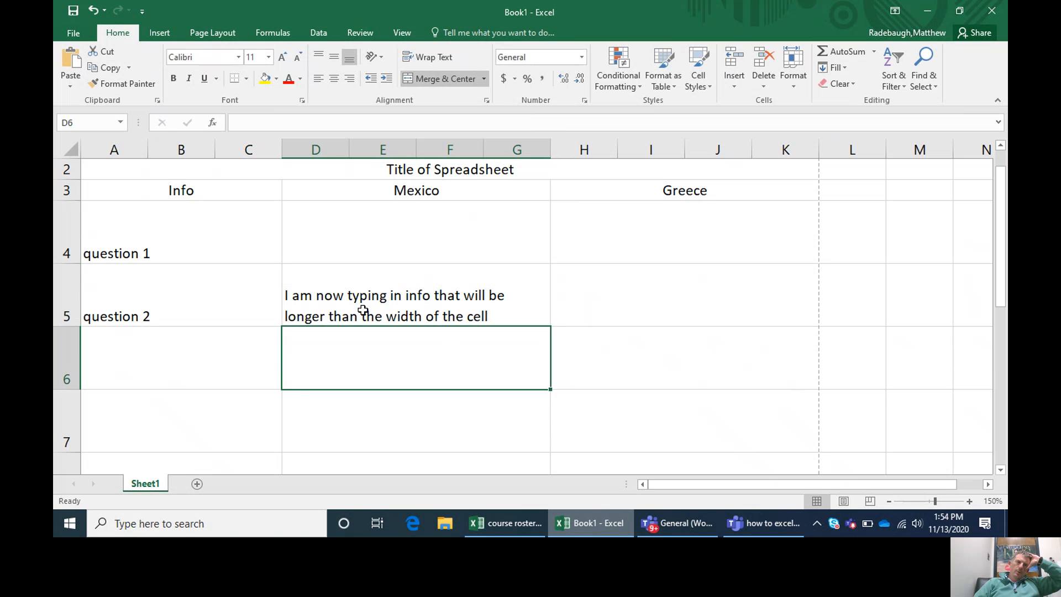
pyautogui.click(164, 232)
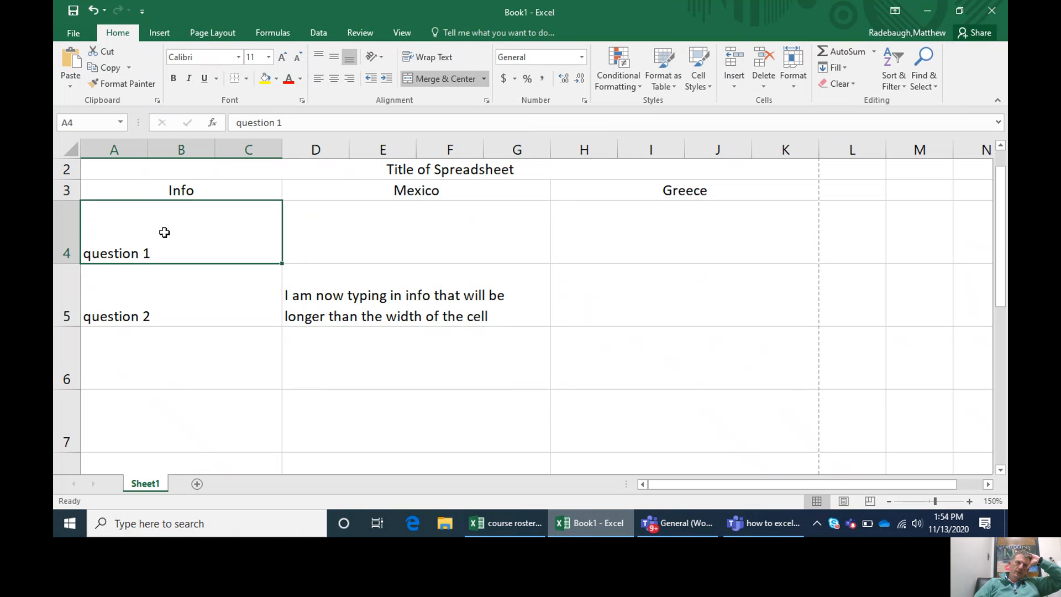
pyautogui.click(142, 309)
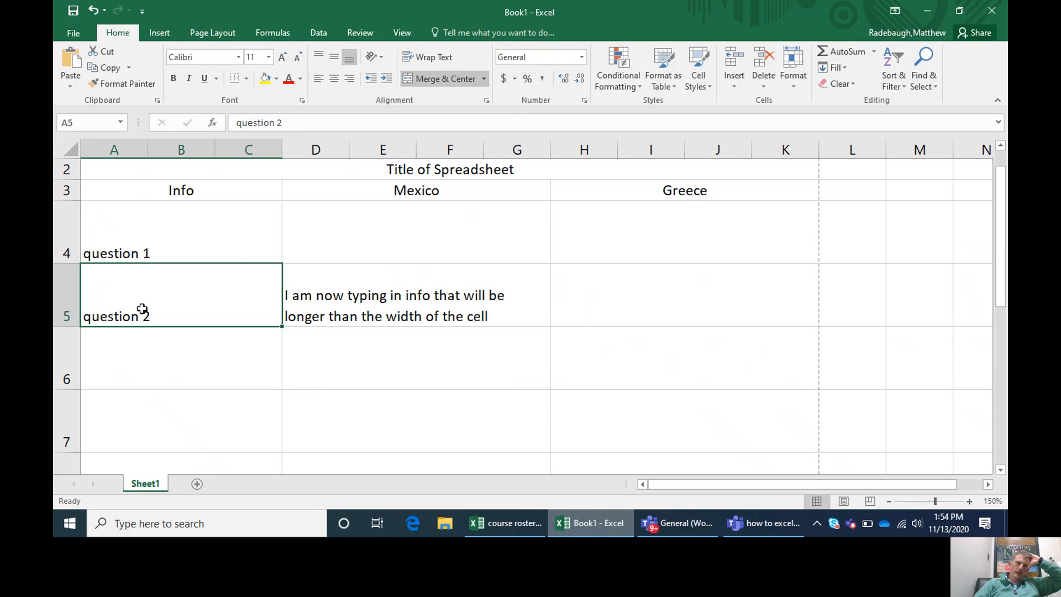
pyautogui.click(356, 302)
pyautogui.click(610, 305)
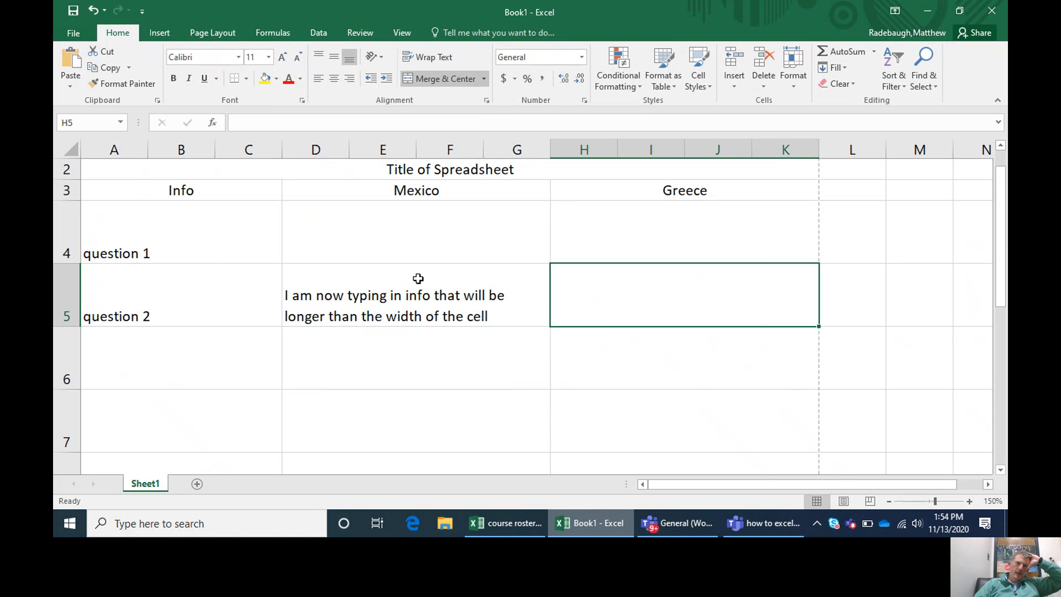
# Step: Try top and middle vertical alignment on the wrapped text in merged cell D5
pyautogui.click(418, 278)
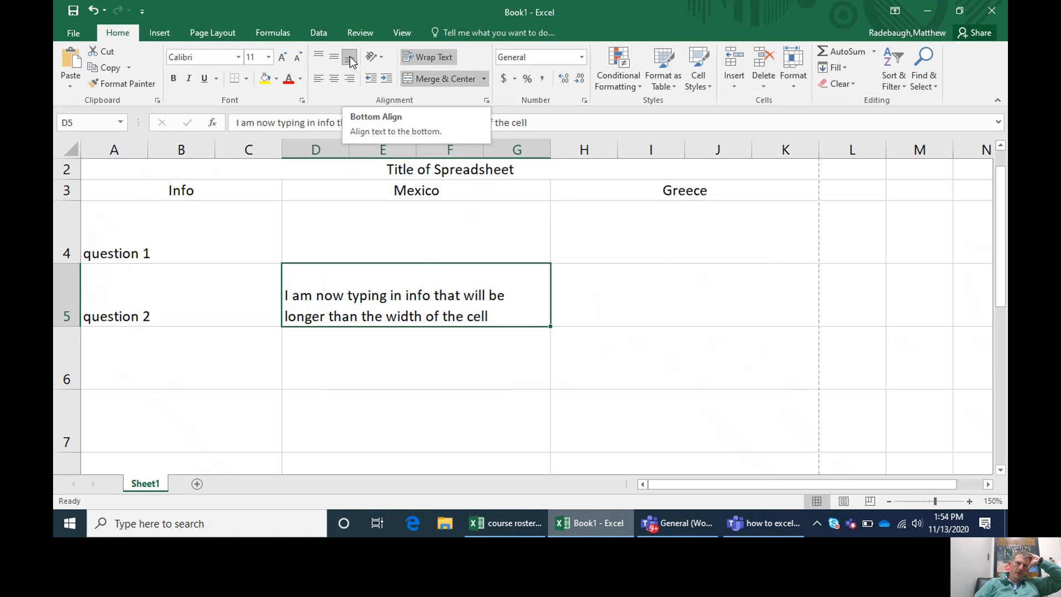
pyautogui.click(320, 58)
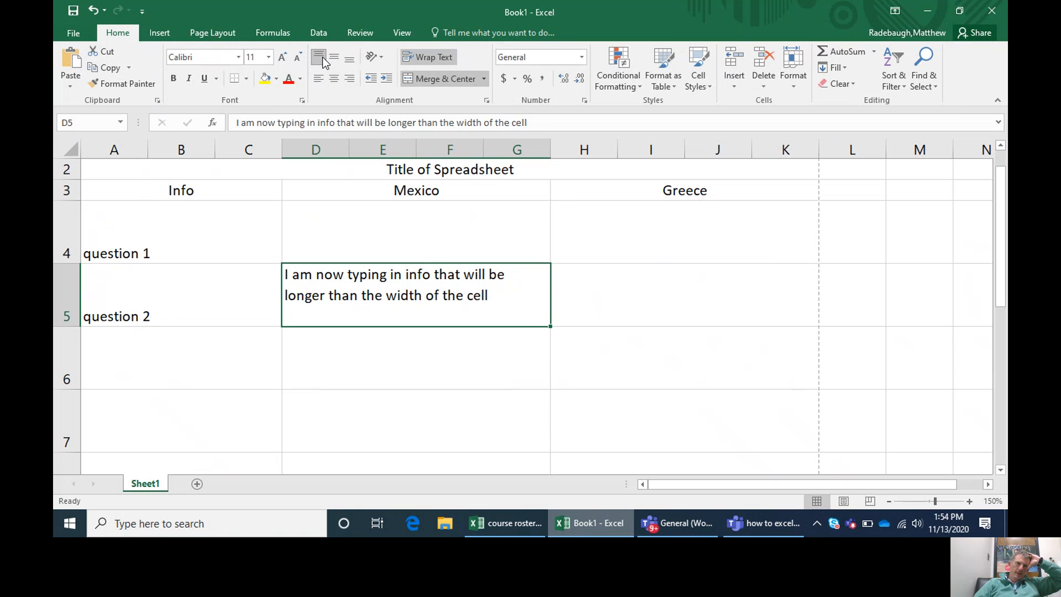
pyautogui.click(332, 57)
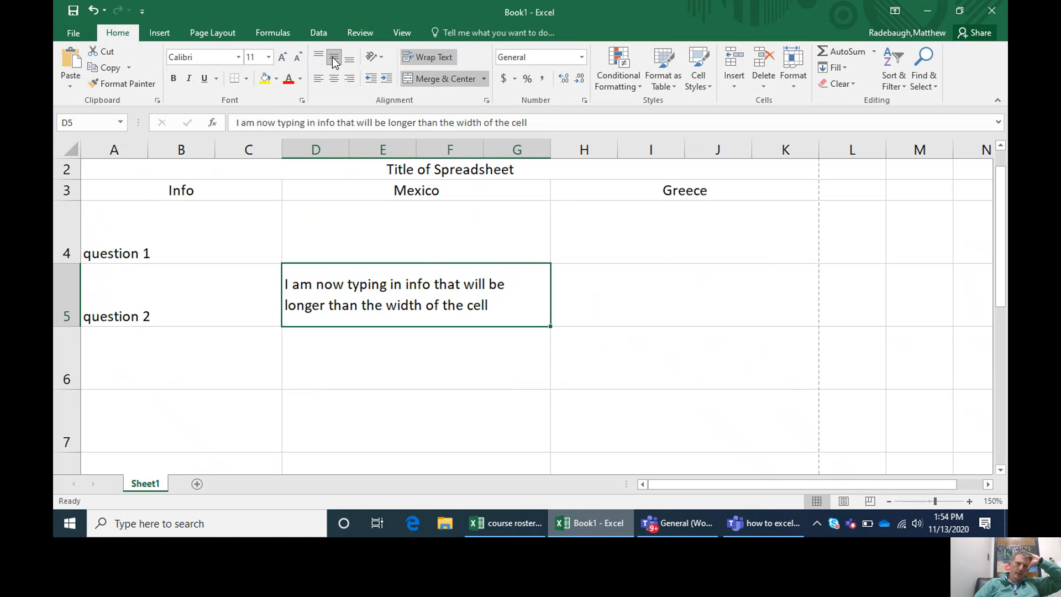
pyautogui.click(280, 380)
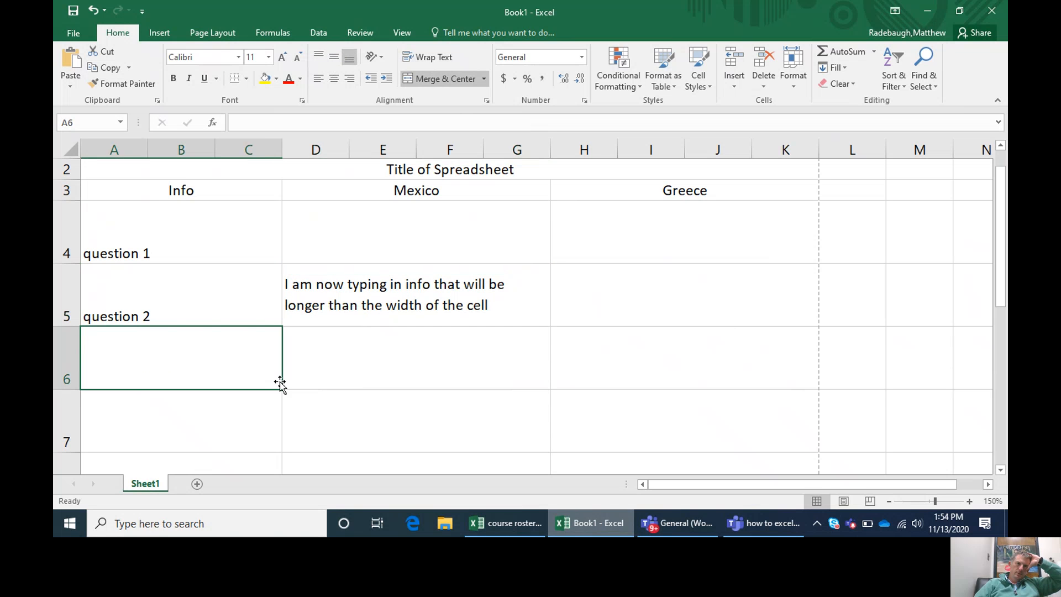
# Step: Try centered and right horizontal alignment on the wrapped text in merged cell D5
pyautogui.click(344, 305)
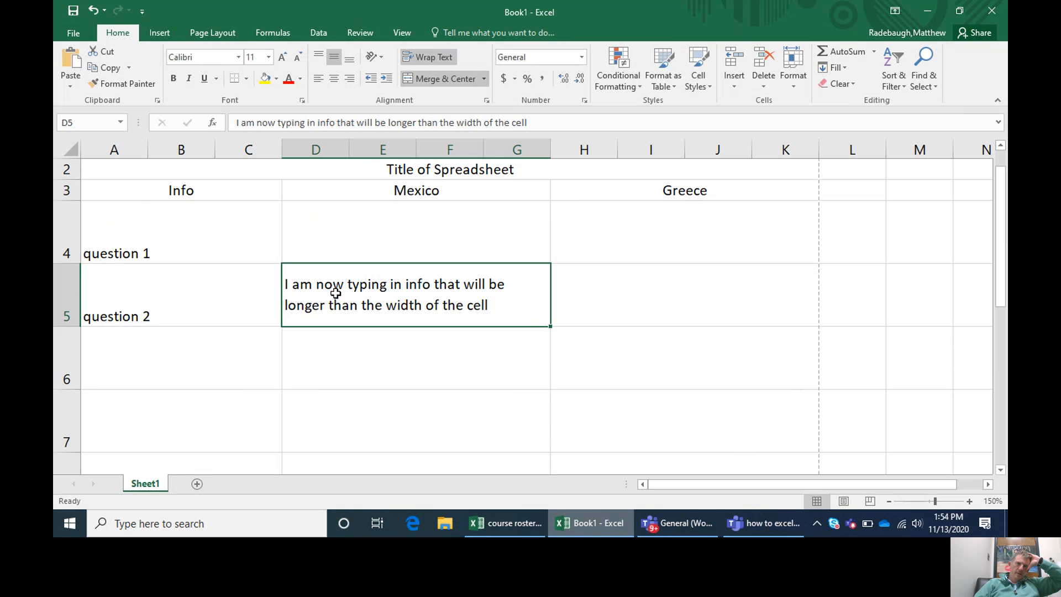
pyautogui.click(335, 81)
pyautogui.click(348, 79)
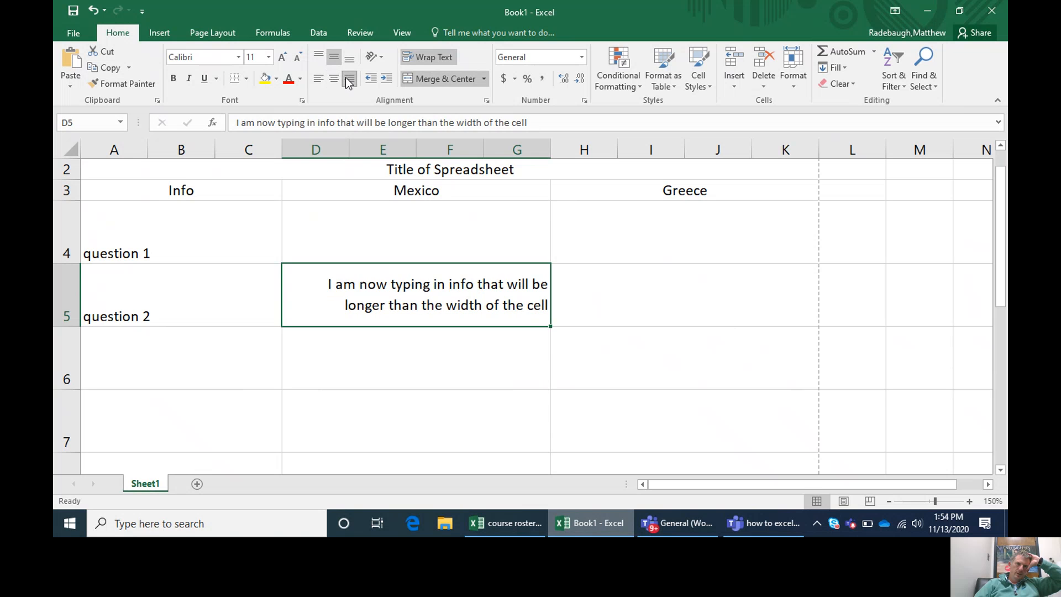
pyautogui.click(401, 339)
# Step: Center the contents of A4:K13 horizontally and align them to the middle vertically
pyautogui.moveTo(213, 234); pyautogui.dragTo(607, 395)
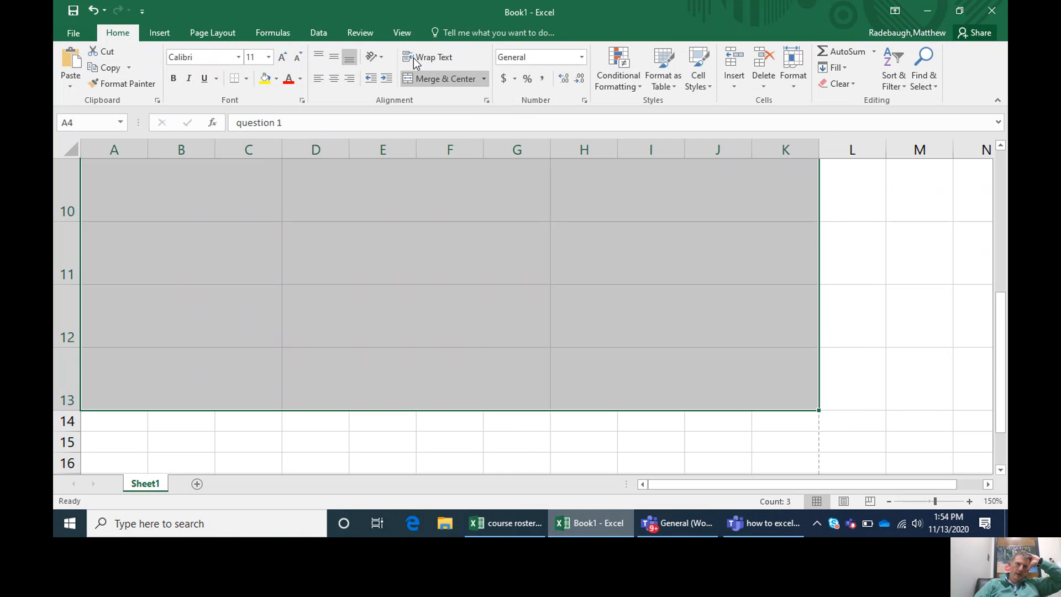
pyautogui.click(334, 78)
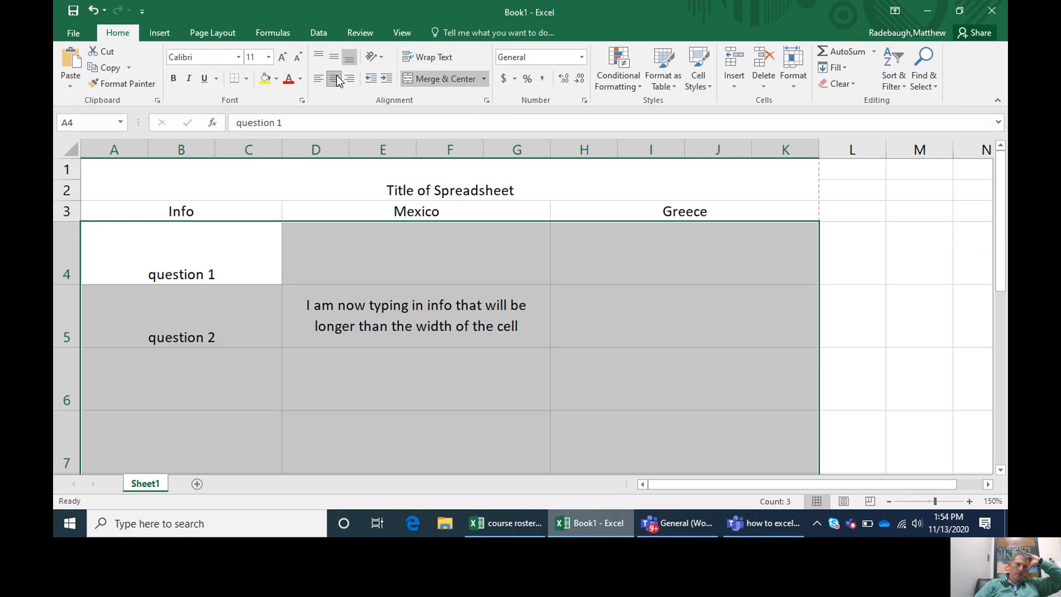
pyautogui.click(336, 79)
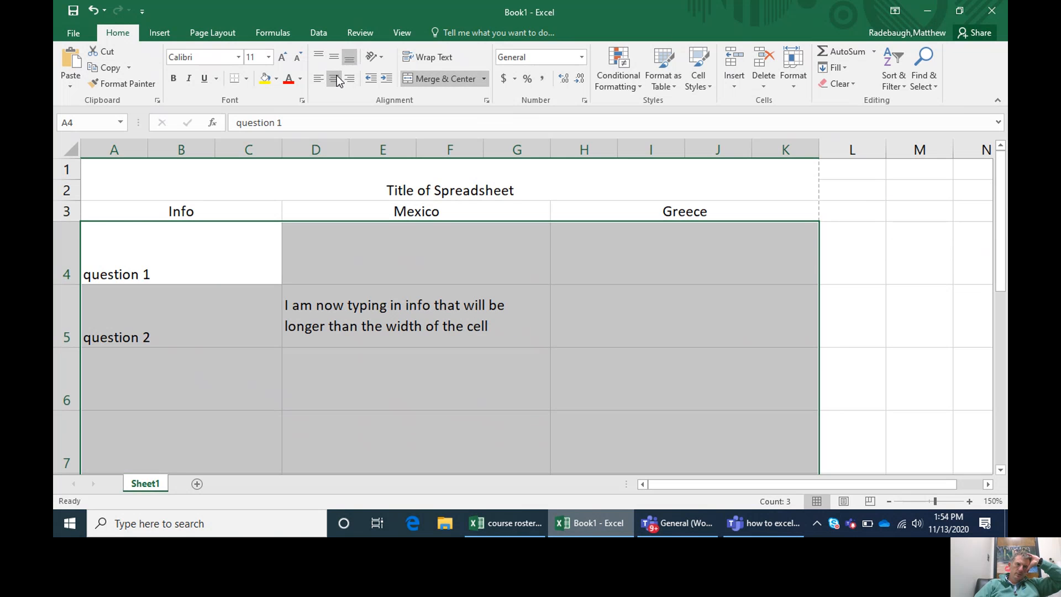
pyautogui.click(337, 79)
pyautogui.click(334, 58)
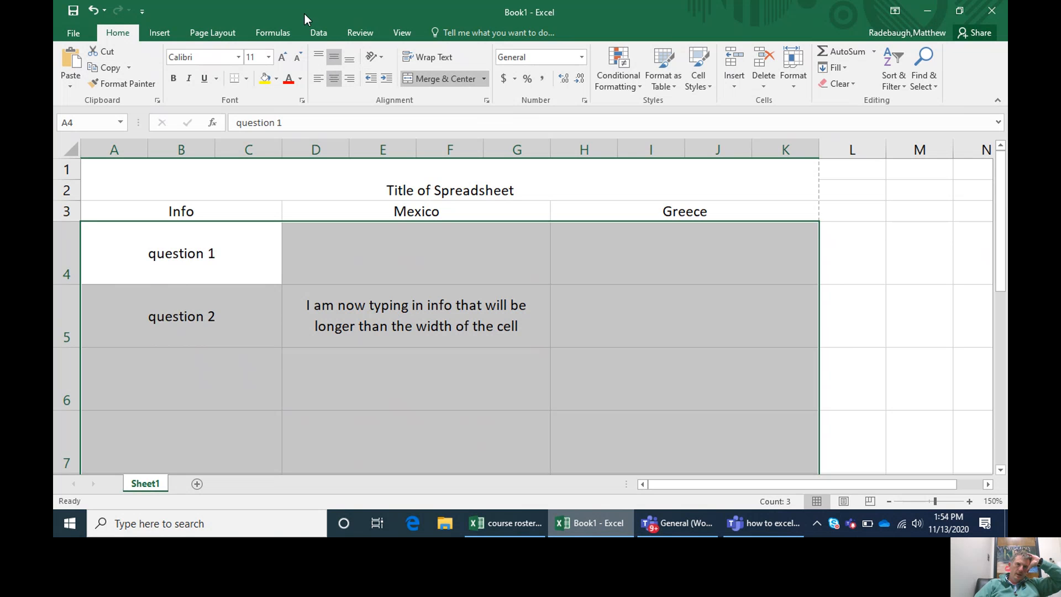
# Step: Try top and bottom vertical alignment on A4:K13, and return the range to middle alignment
pyautogui.click(319, 58)
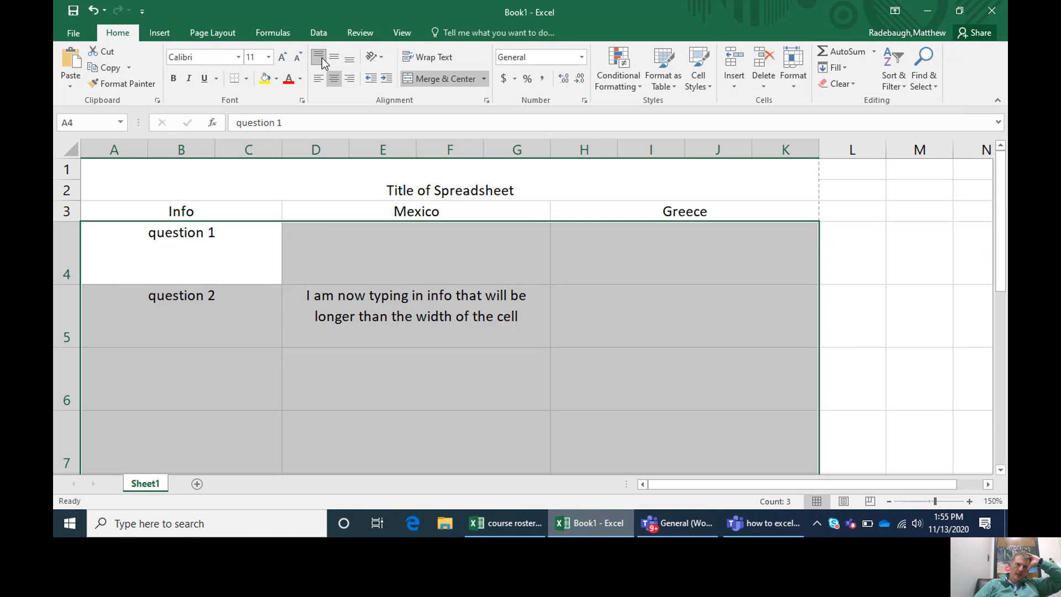
pyautogui.click(350, 60)
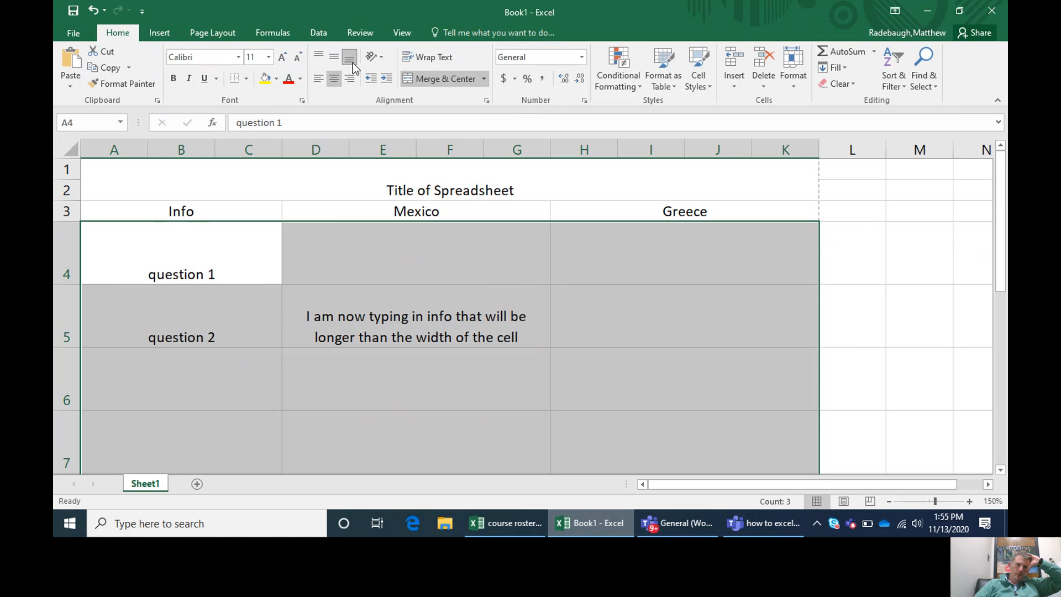
pyautogui.click(335, 59)
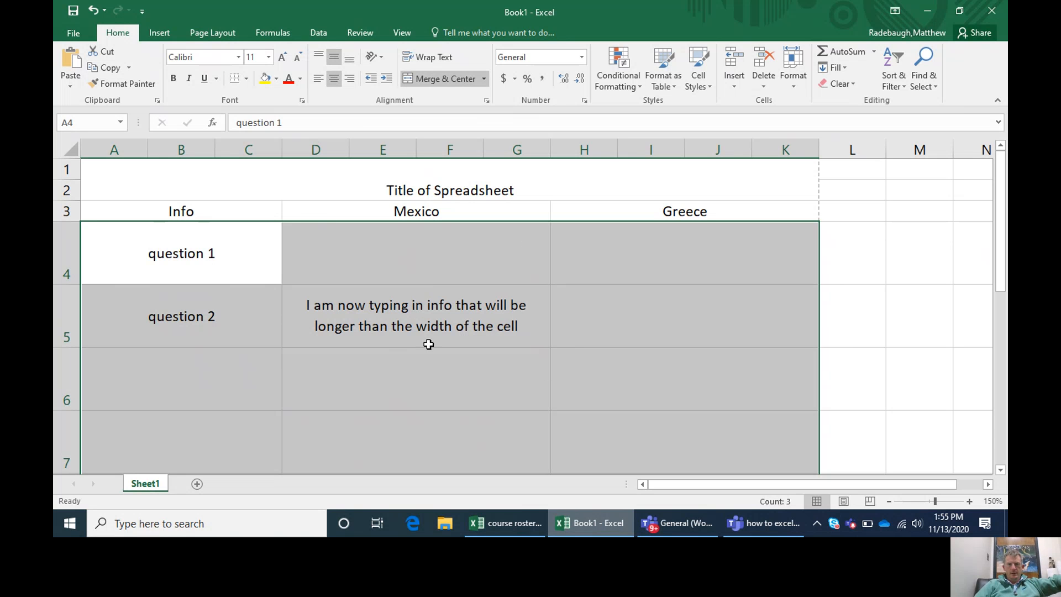
pyautogui.click(398, 381)
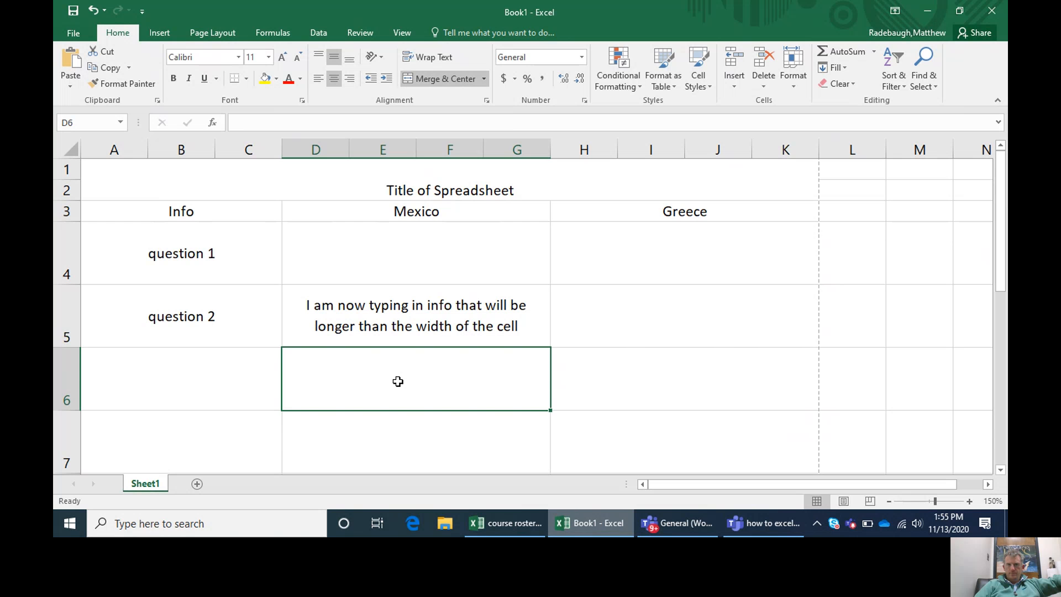
pyautogui.click(417, 252)
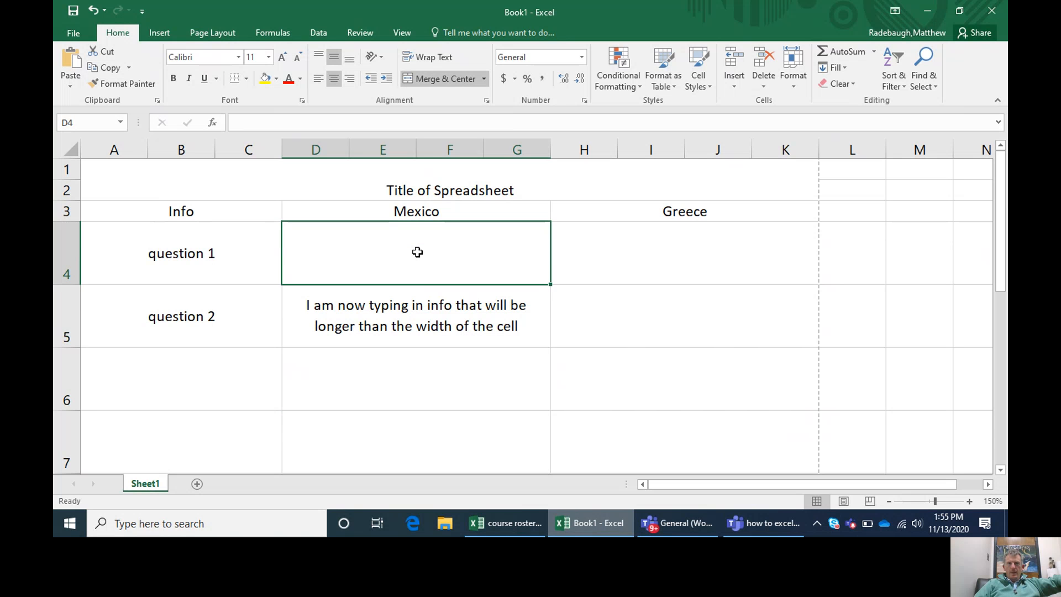
pyautogui.click(411, 320)
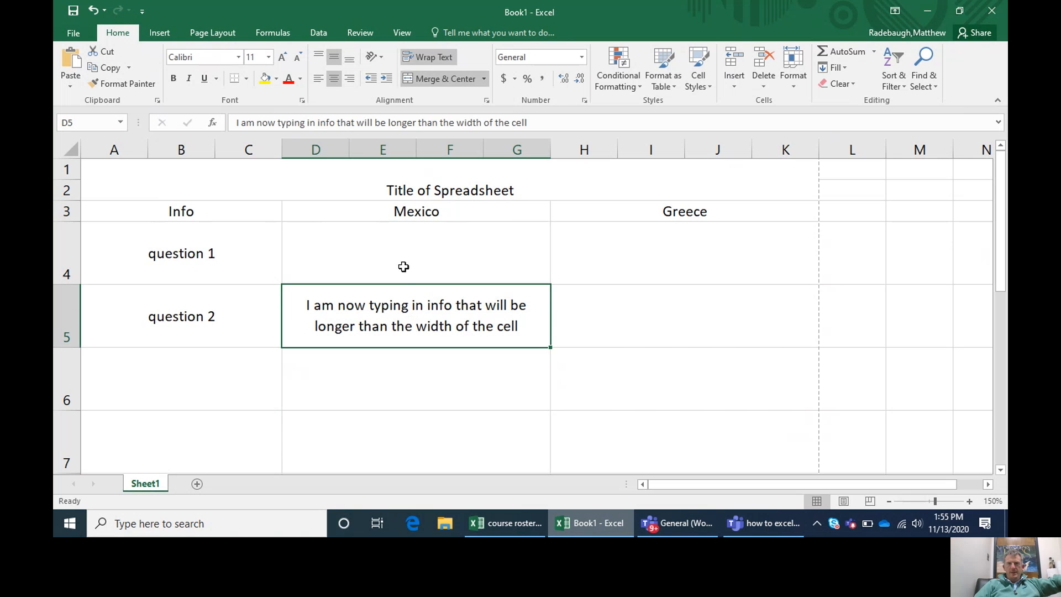
pyautogui.click(404, 267)
# Step: Turn on text wrapping for all the question and answer cells in A4:K13
pyautogui.moveTo(178, 251); pyautogui.dragTo(568, 359)
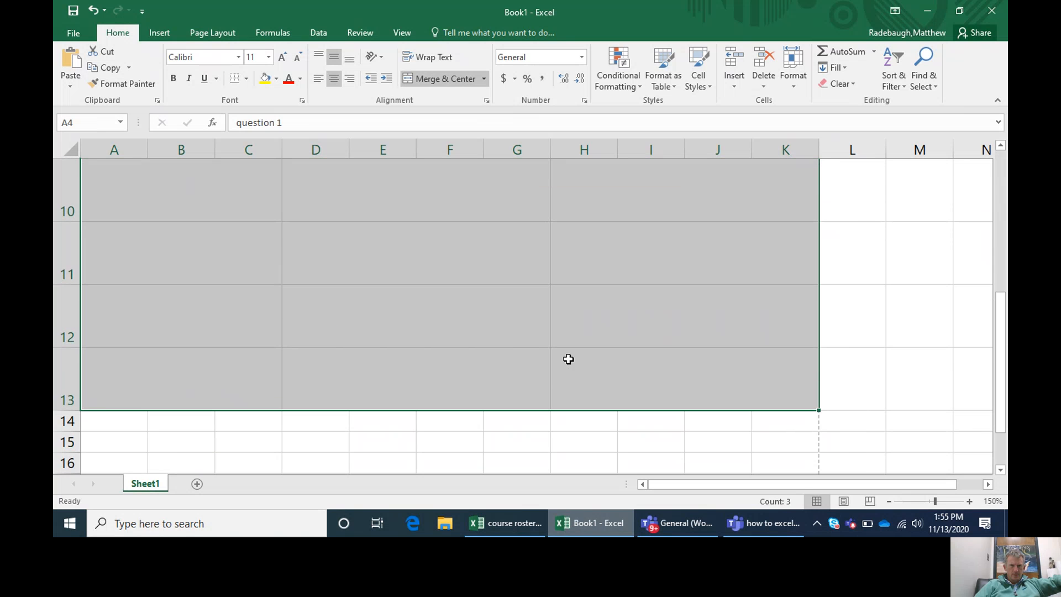
pyautogui.click(430, 57)
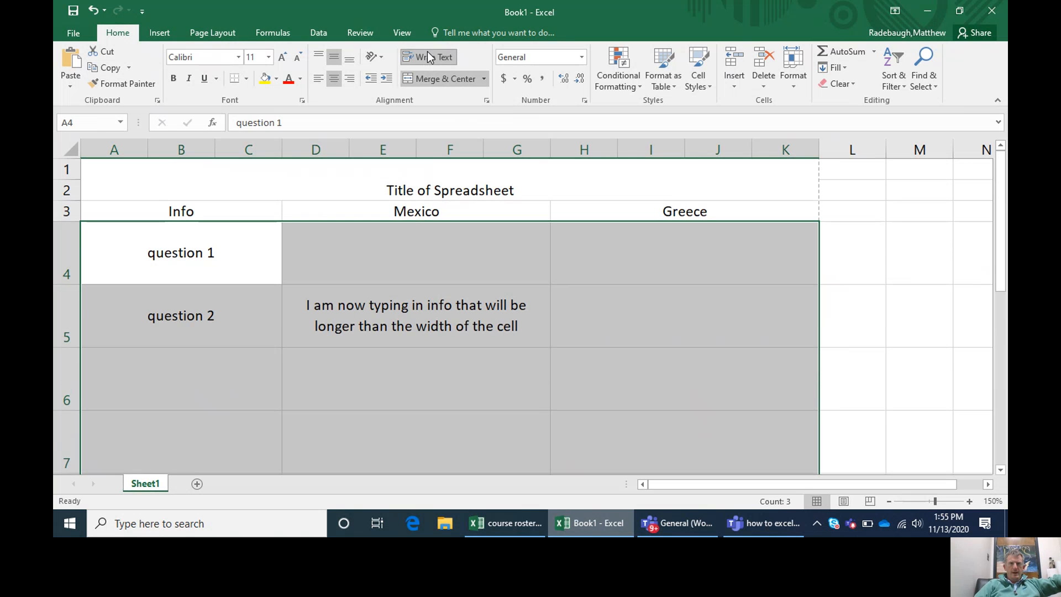
pyautogui.click(426, 255)
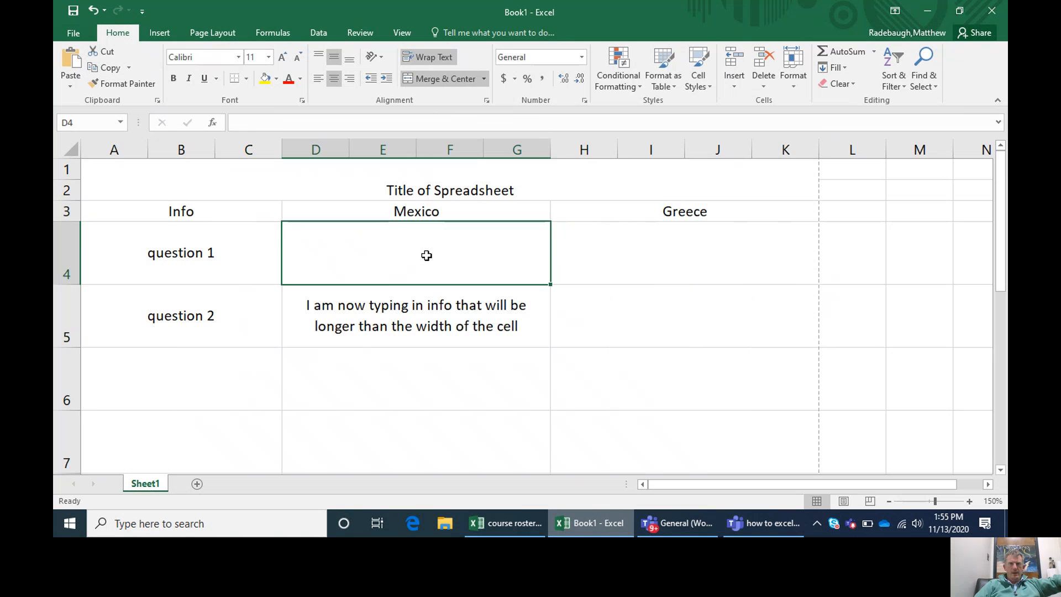
pyautogui.click(621, 258)
pyautogui.click(644, 310)
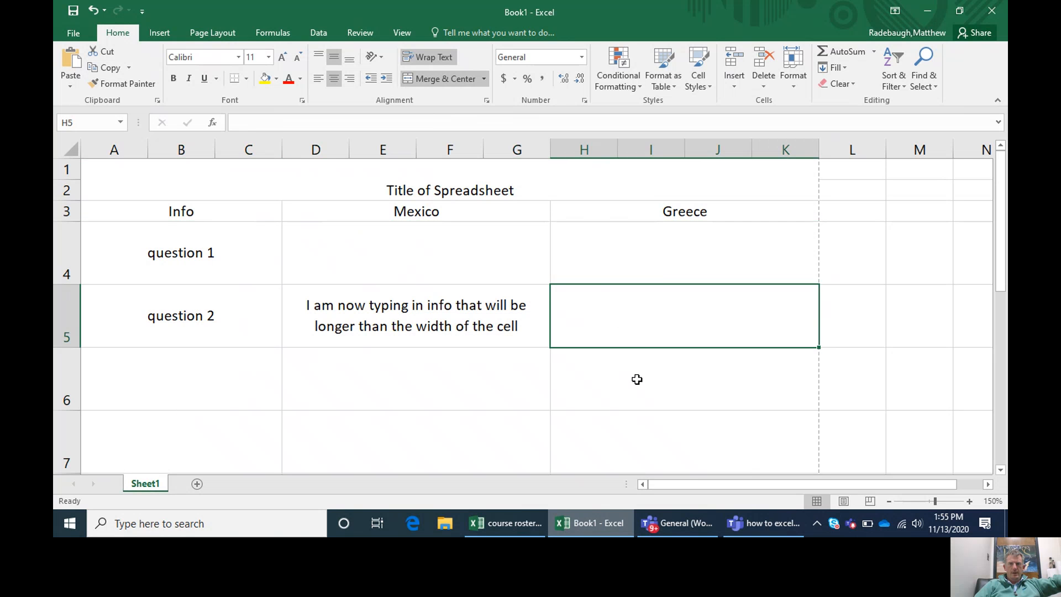
pyautogui.click(637, 379)
pyautogui.click(454, 353)
pyautogui.click(217, 364)
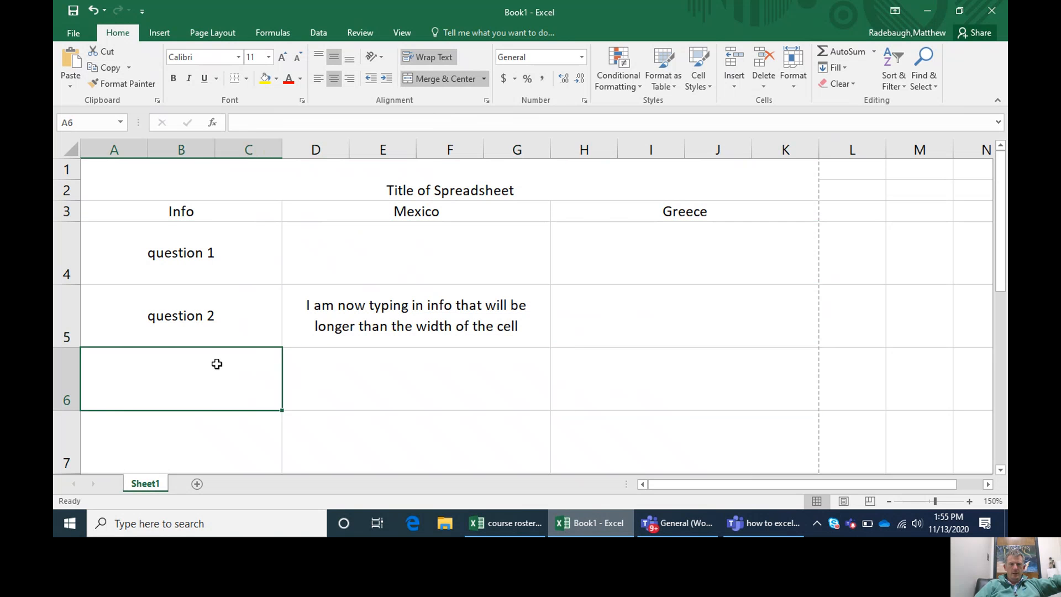
pyautogui.click(206, 437)
pyautogui.click(409, 435)
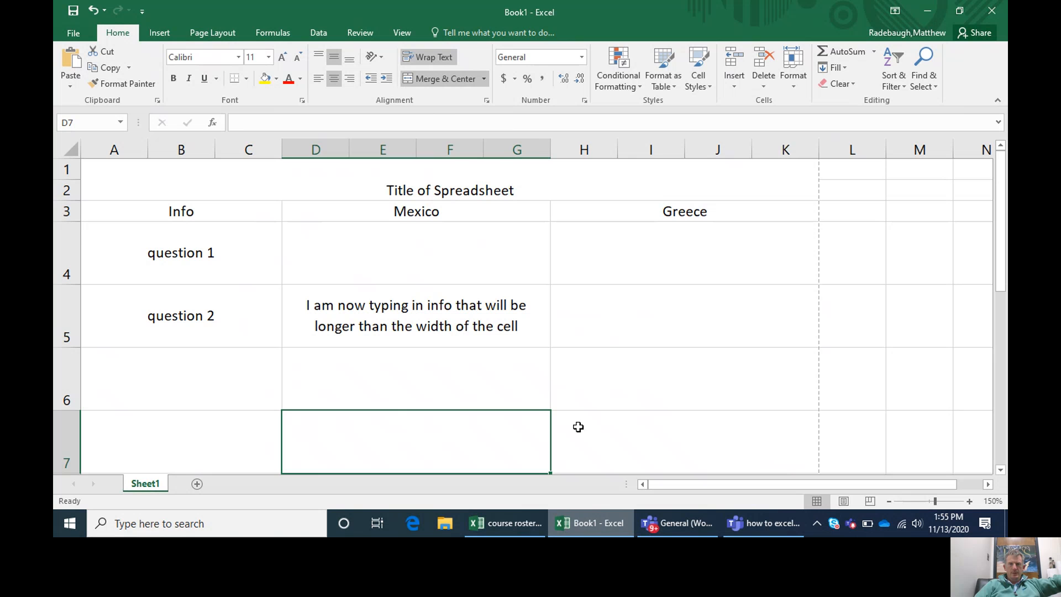
pyautogui.click(658, 429)
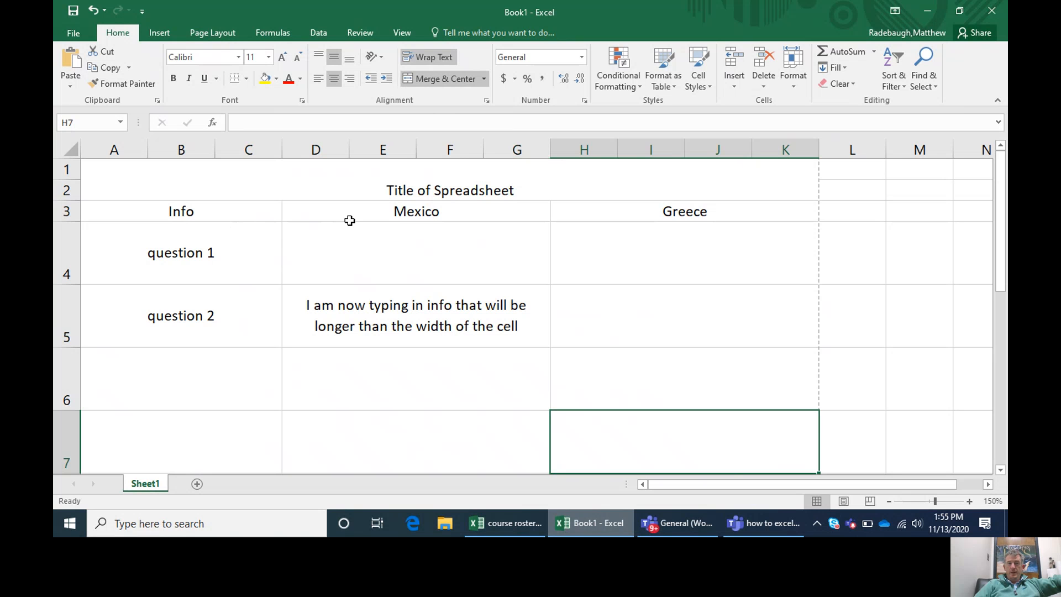
# Step: Fill the Mexico column from its heading in row 3 down to row 13 with light green
pyautogui.moveTo(371, 212); pyautogui.dragTo(362, 274)
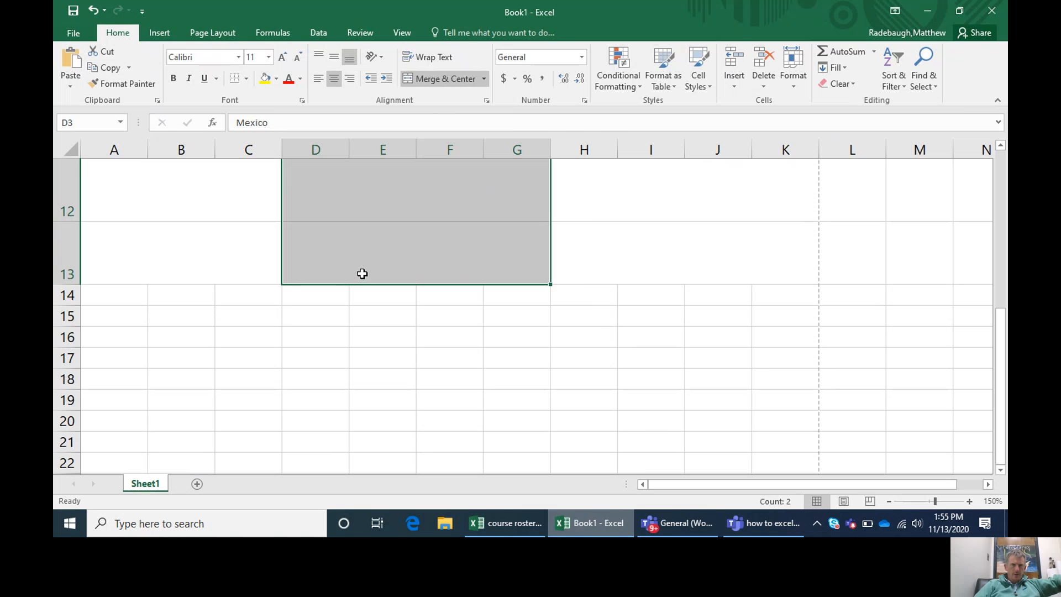
pyautogui.click(277, 79)
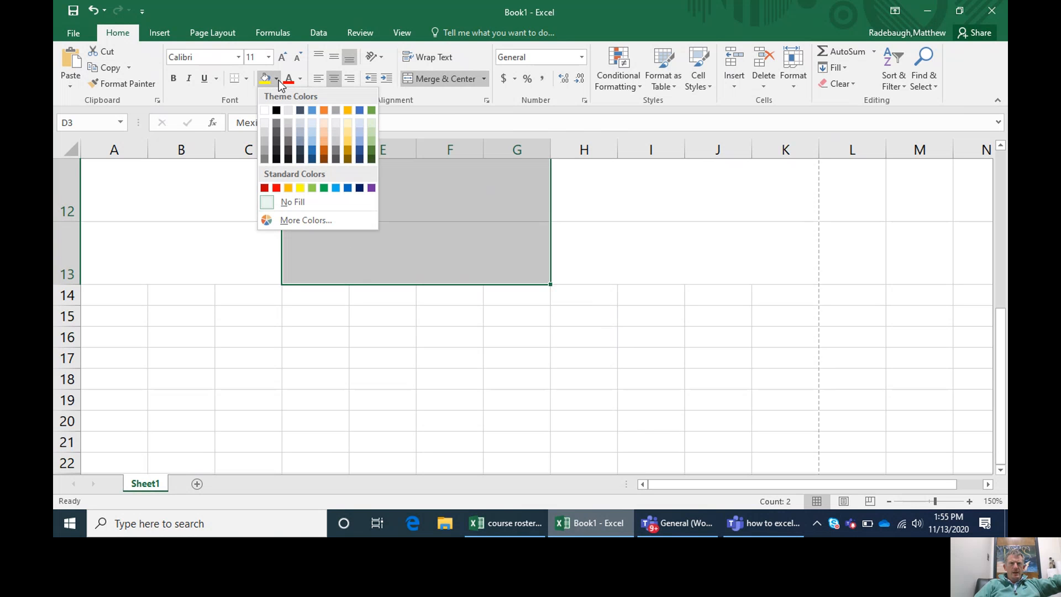
pyautogui.click(372, 134)
pyautogui.click(665, 279)
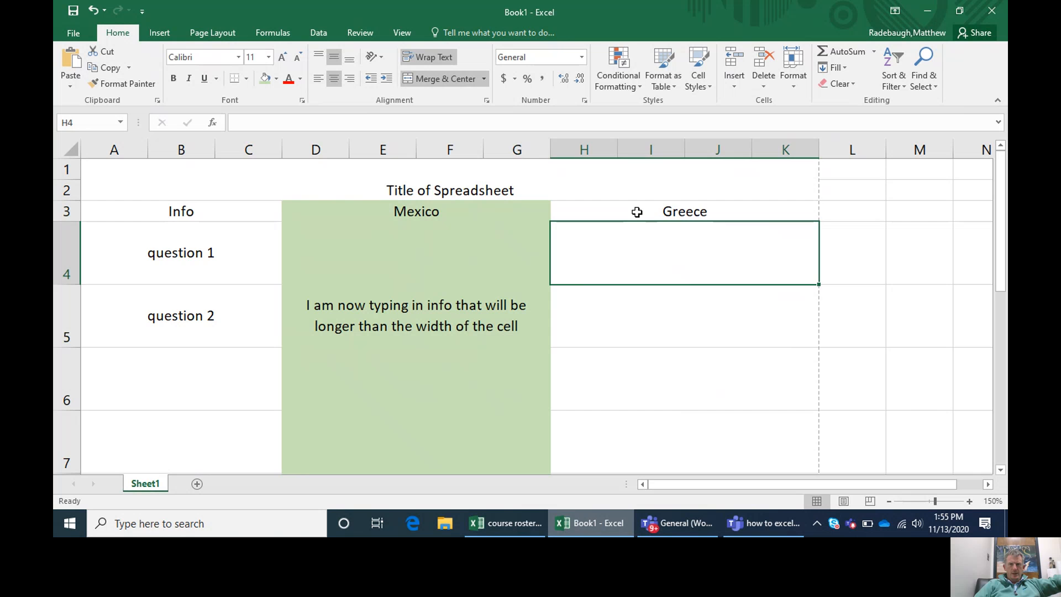
# Step: Fill the Greece column from its heading in row 3 down to row 13 with light blue
pyautogui.moveTo(636, 211); pyautogui.dragTo(630, 385)
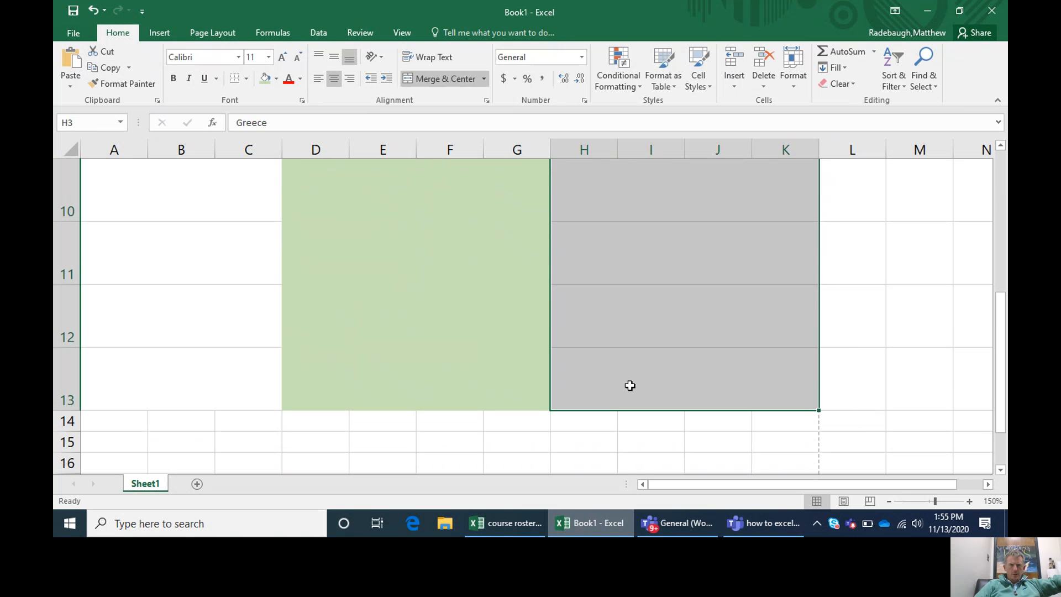
pyautogui.click(276, 81)
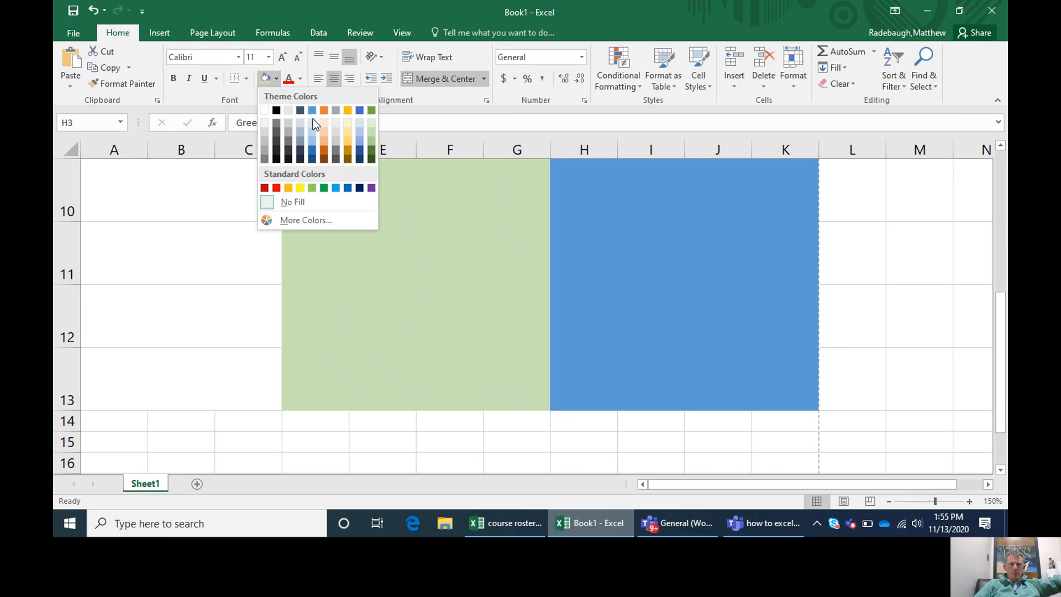
pyautogui.click(313, 131)
pyautogui.click(462, 277)
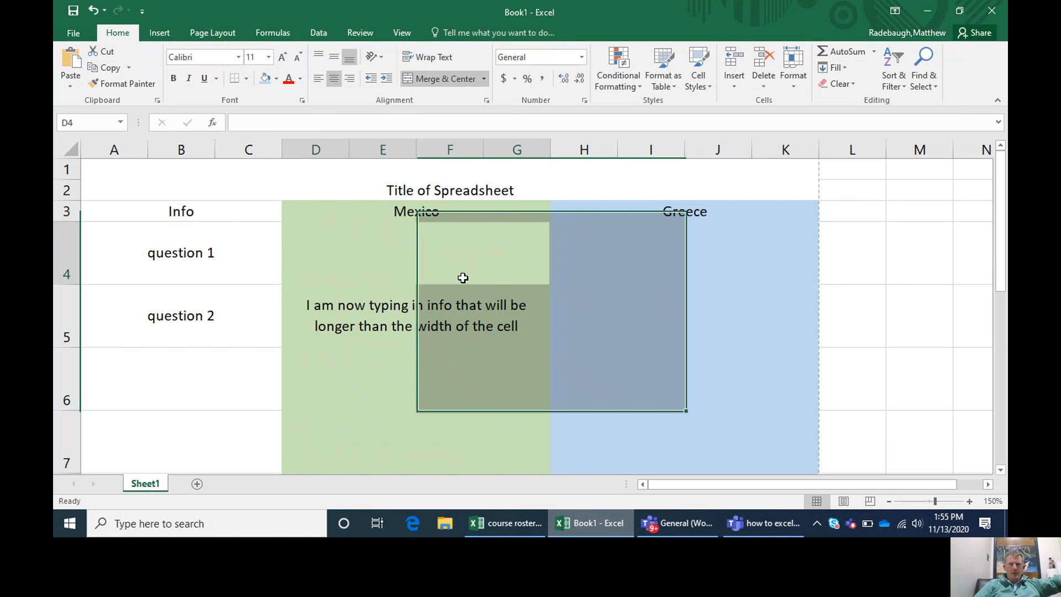
pyautogui.click(644, 330)
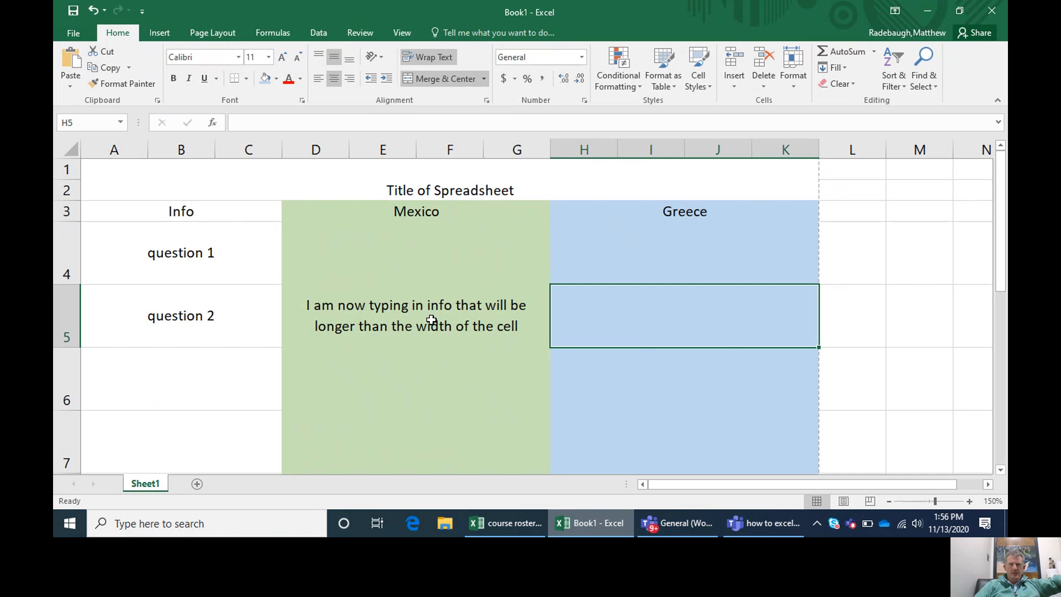
# Step: Try a very dark green fill on the Mexico column from its heading in row 3 down to row 13
pyautogui.moveTo(398, 206); pyautogui.dragTo(346, 333)
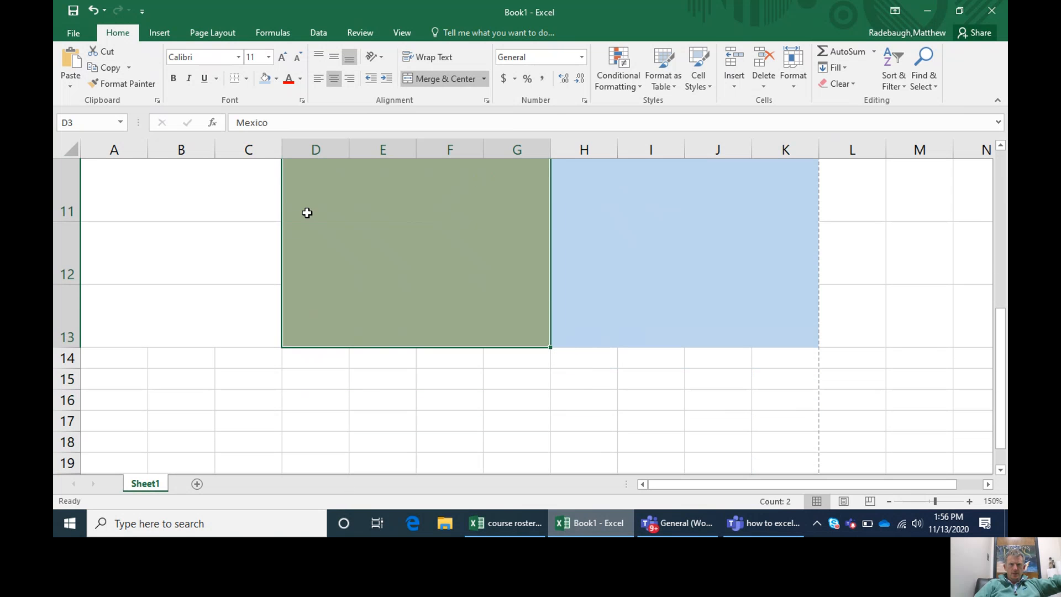
pyautogui.click(277, 78)
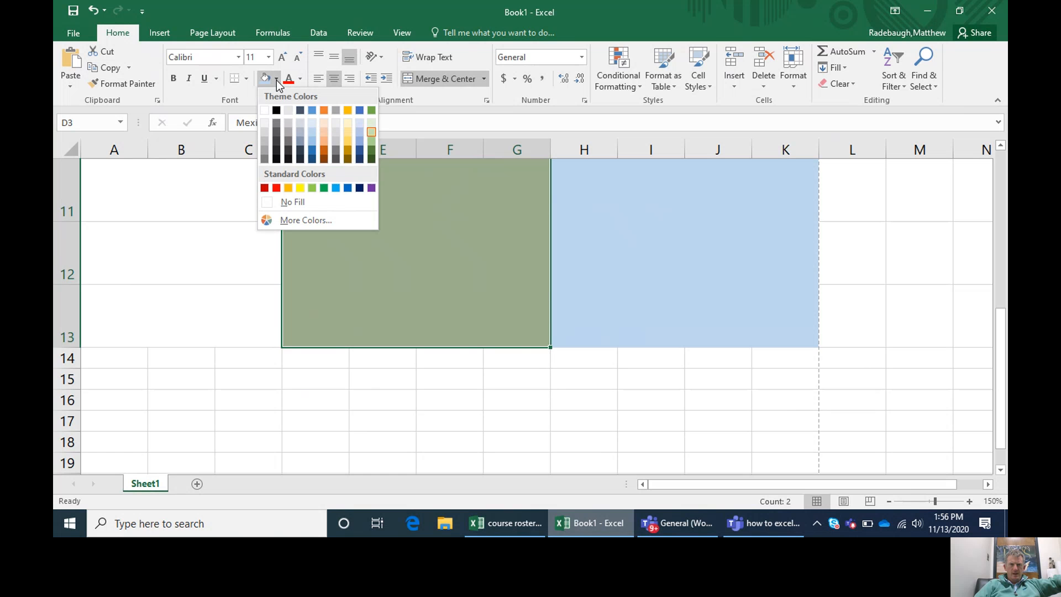
pyautogui.click(372, 159)
pyautogui.scroll(3, 437, 307)
pyautogui.click(436, 307)
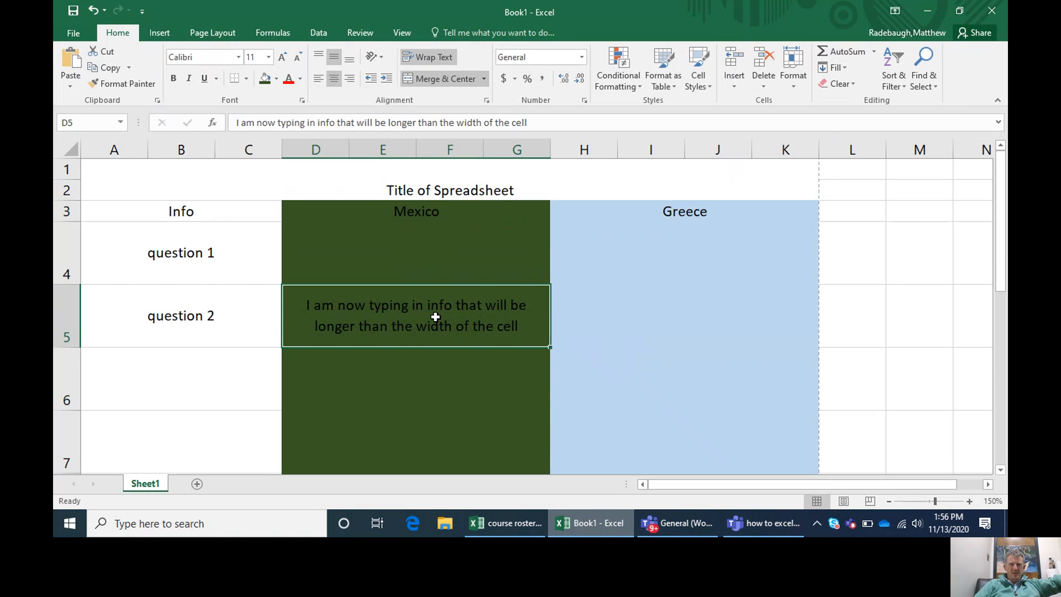
pyautogui.click(405, 442)
pyautogui.click(436, 310)
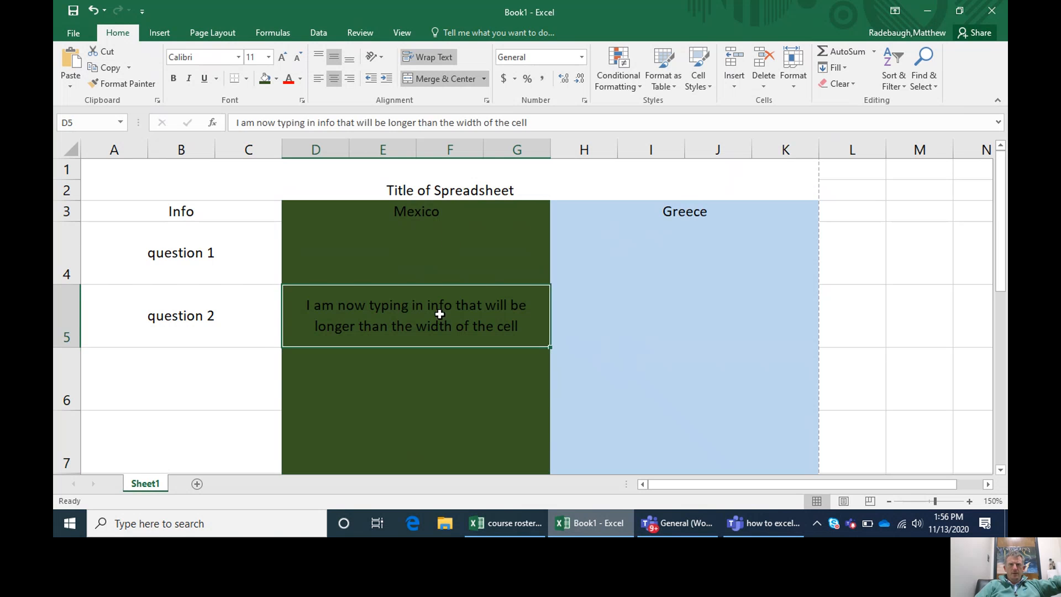
# Step: Change the fill of the Mexico column in rows 3 to 13 to light green so the black text is readable
pyautogui.moveTo(469, 215); pyautogui.dragTo(438, 283)
pyautogui.click(276, 80)
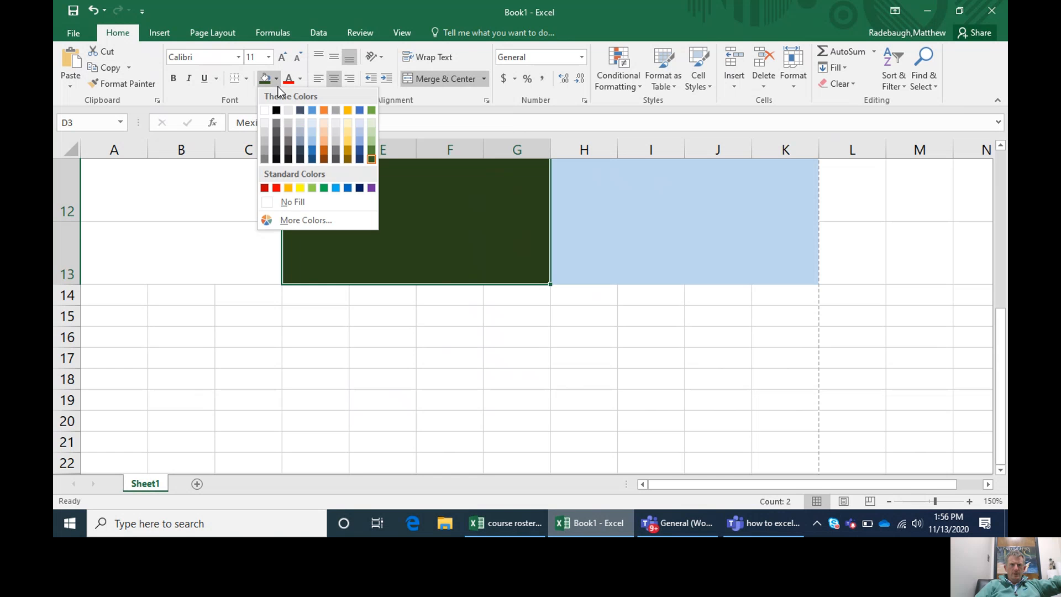
pyautogui.click(371, 135)
pyautogui.scroll(4, 400, 301)
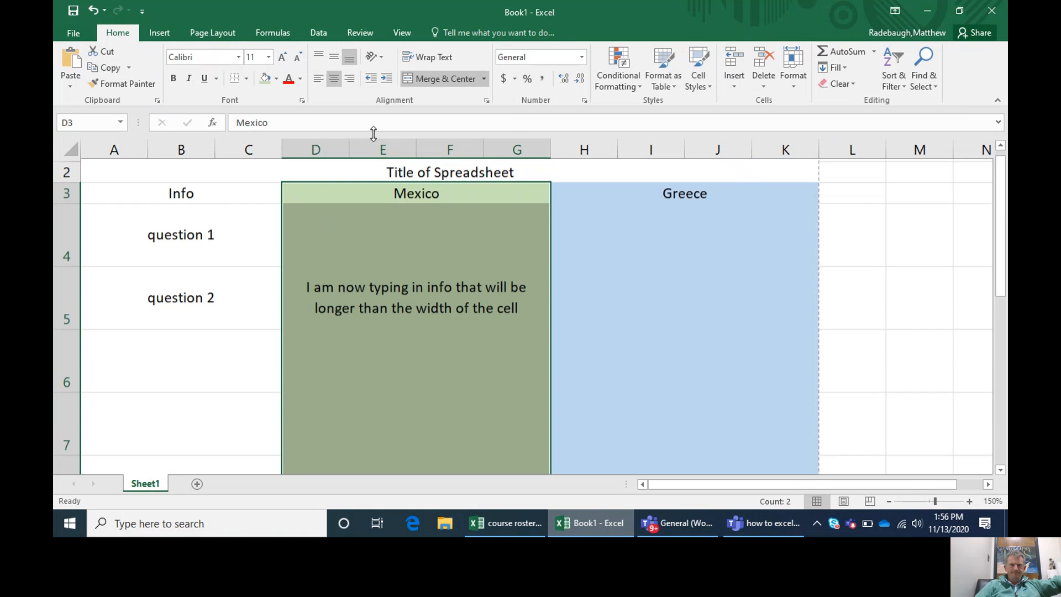
pyautogui.click(401, 301)
pyautogui.click(652, 300)
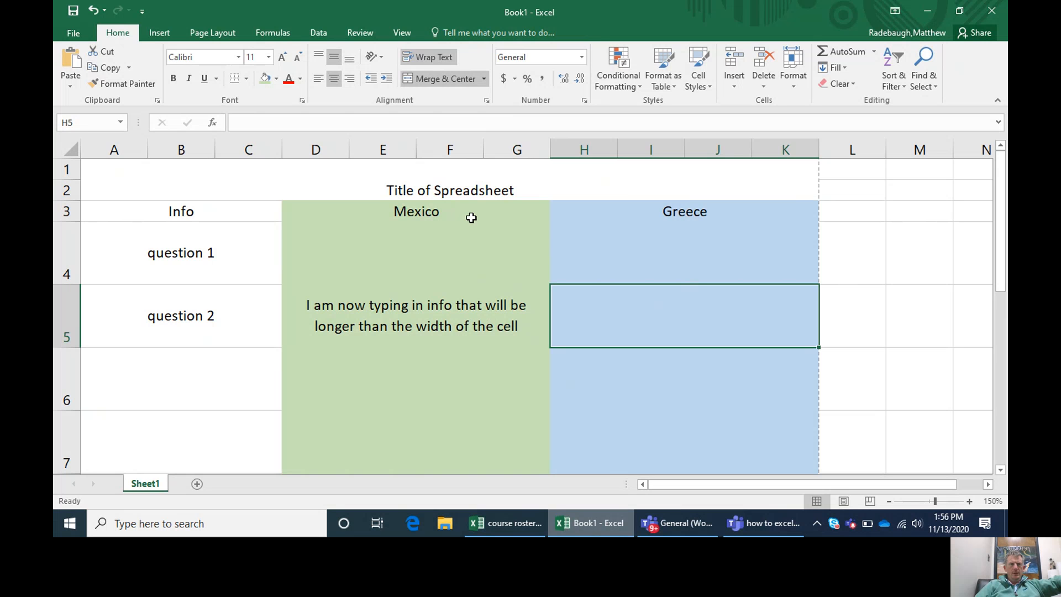
pyautogui.click(749, 528)
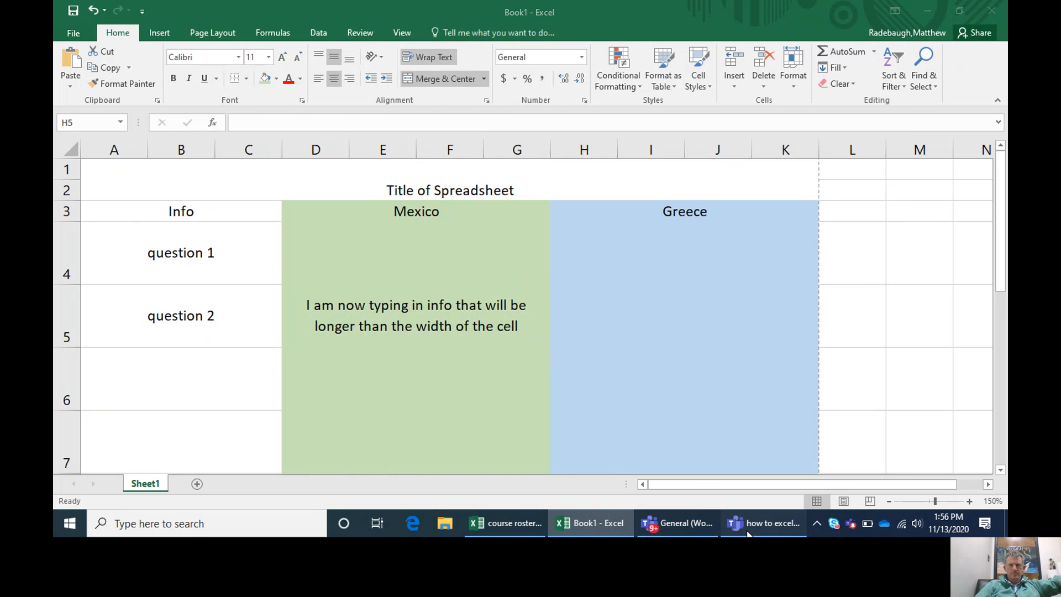
pyautogui.click(654, 64)
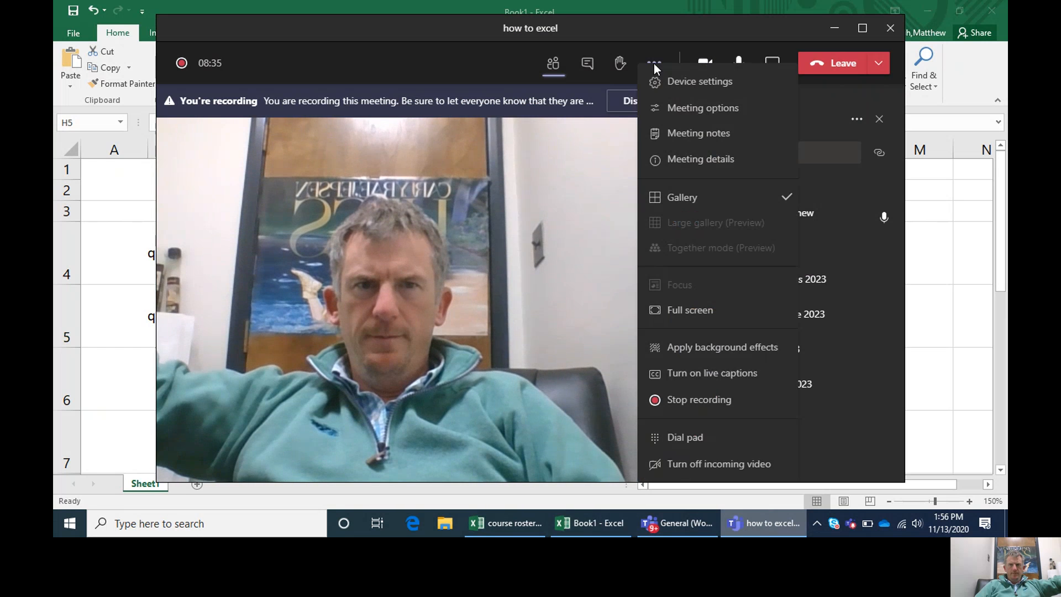